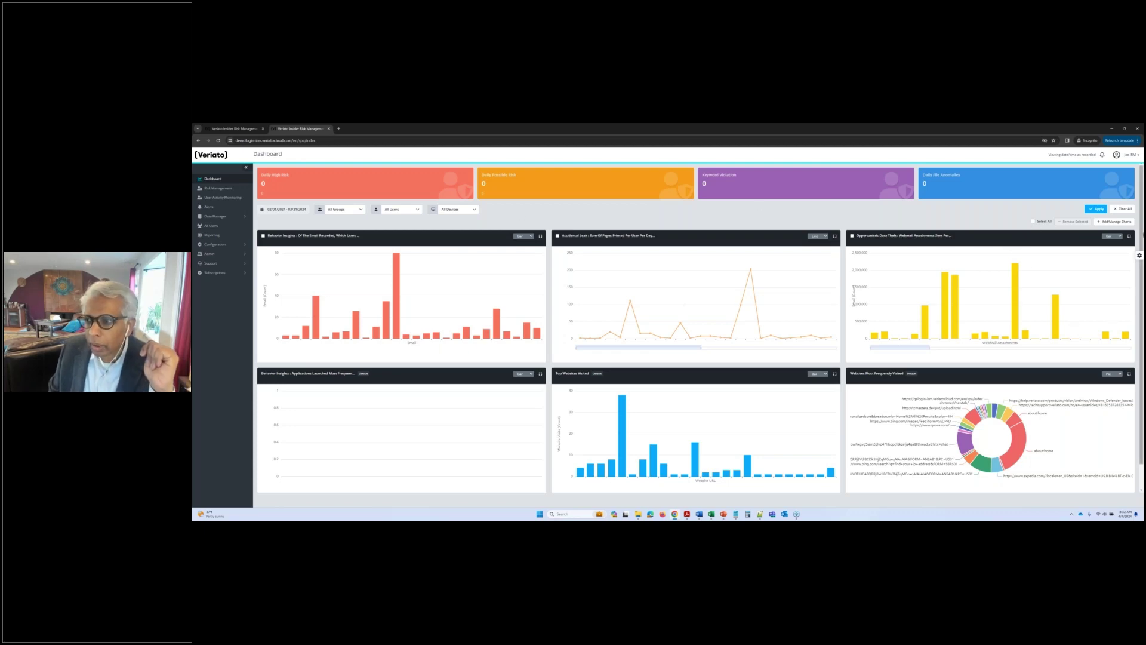
Examine the charts available for the dashboard under Disengagement, Behavior Insights and Opportunistic data theft, and the currently visible charts
left_click(1115, 221)
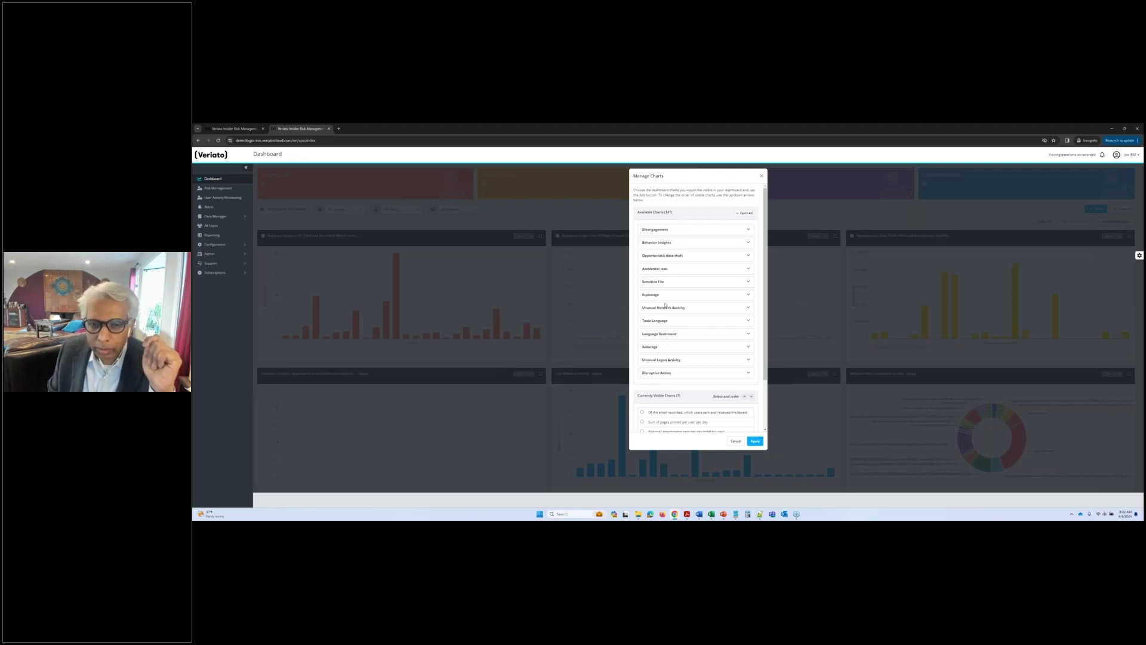
left_click(749, 231)
left_click(748, 265)
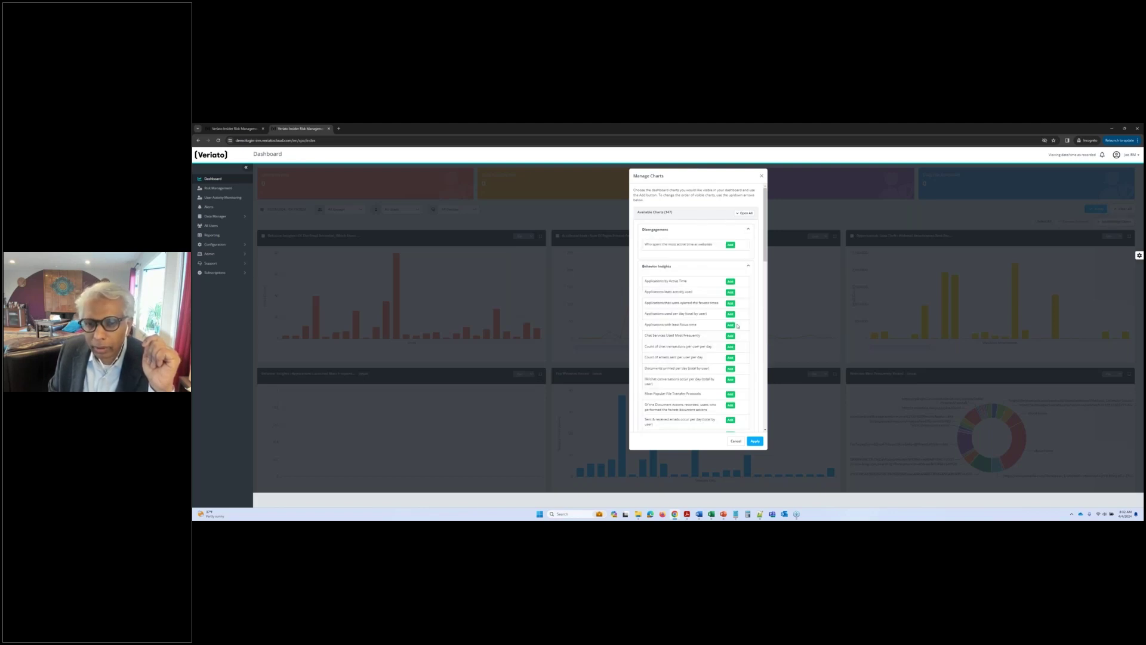
scroll(767, 299, "down", 5)
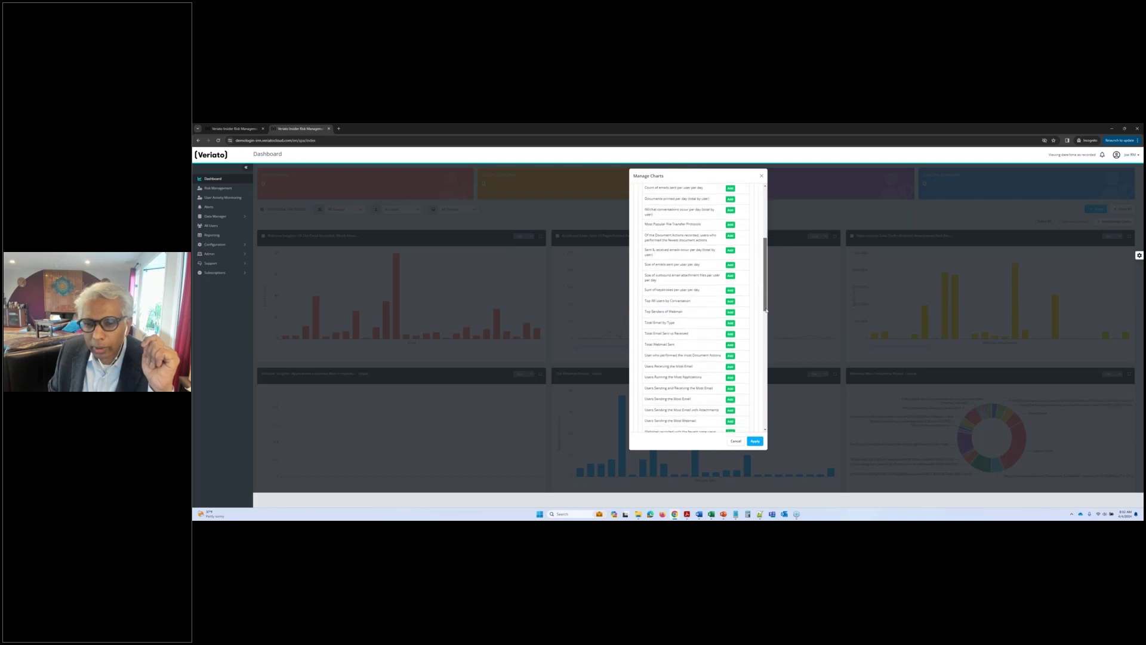
left_click_drag(768, 329, 770, 393)
left_click(688, 298)
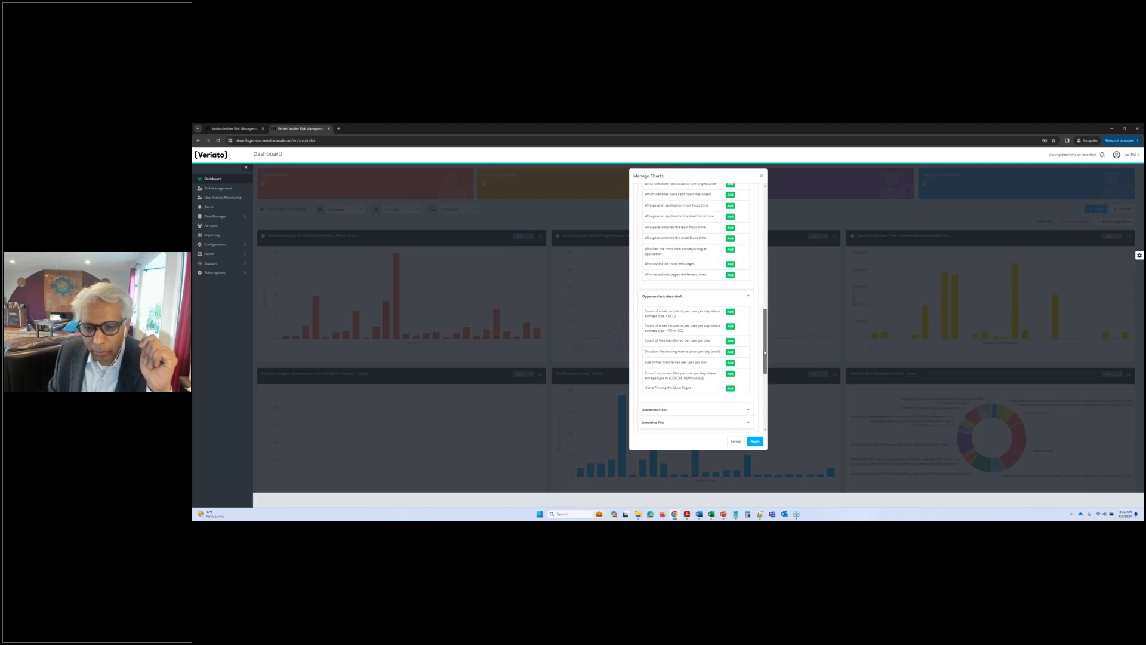
left_click_drag(766, 352, 769, 395)
scroll(732, 353, "up", 3)
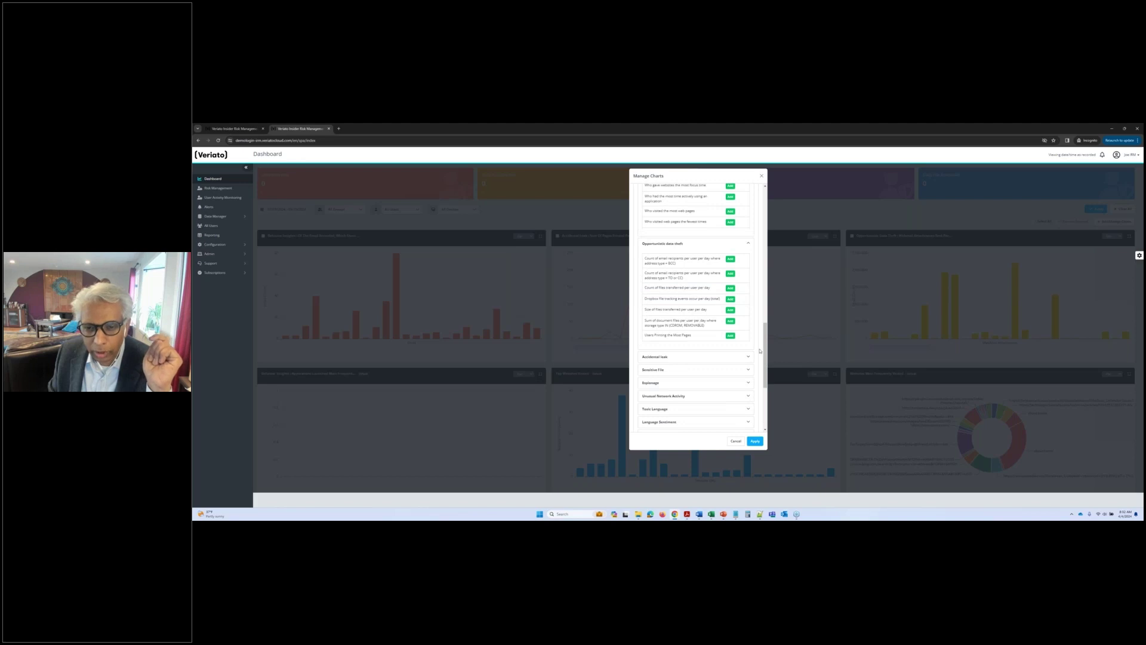
scroll(748, 272, "down", 5)
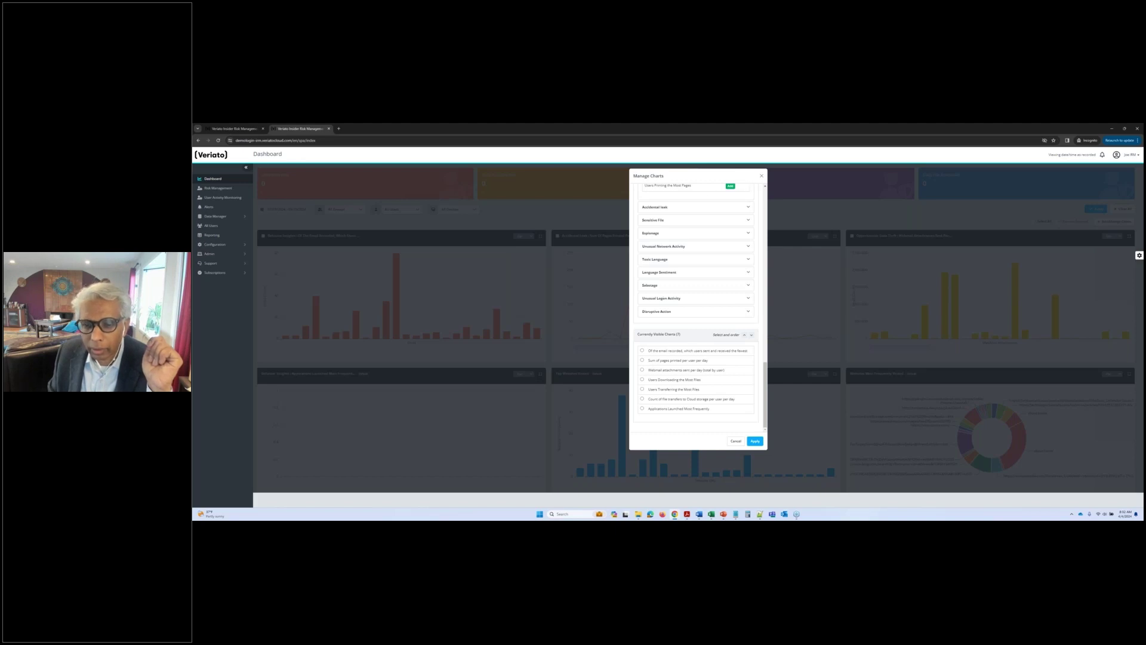
left_click(737, 442)
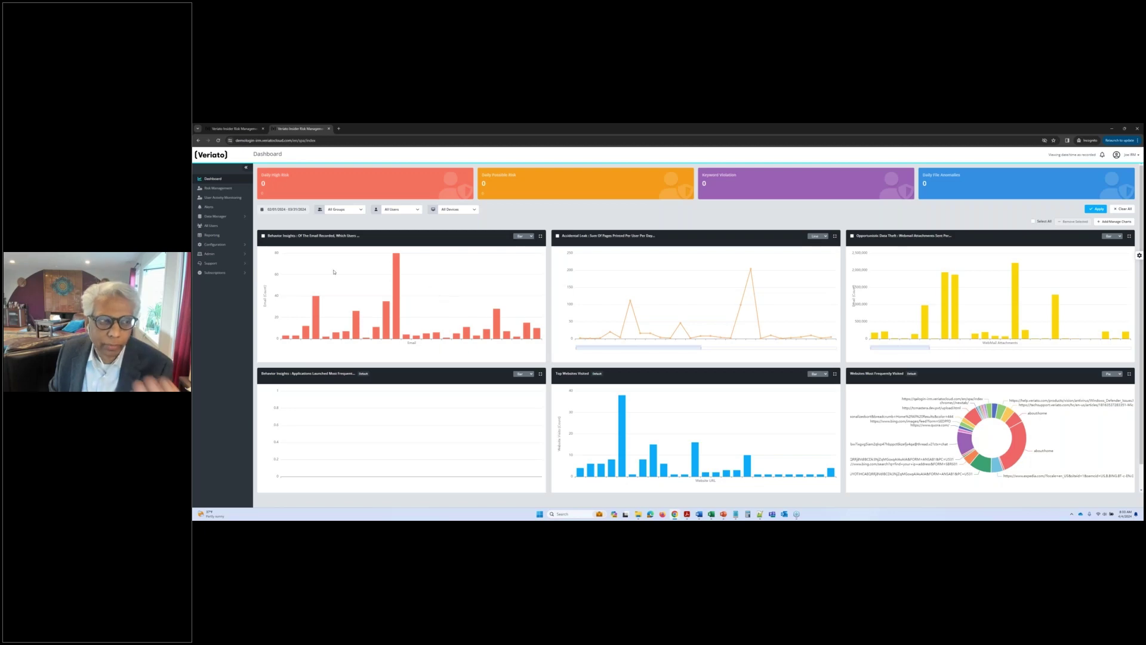
Open the 31 ABCD recording policy in Groups and Policies and switch off its keystroke recording and Stealth Mode
left_click(224, 244)
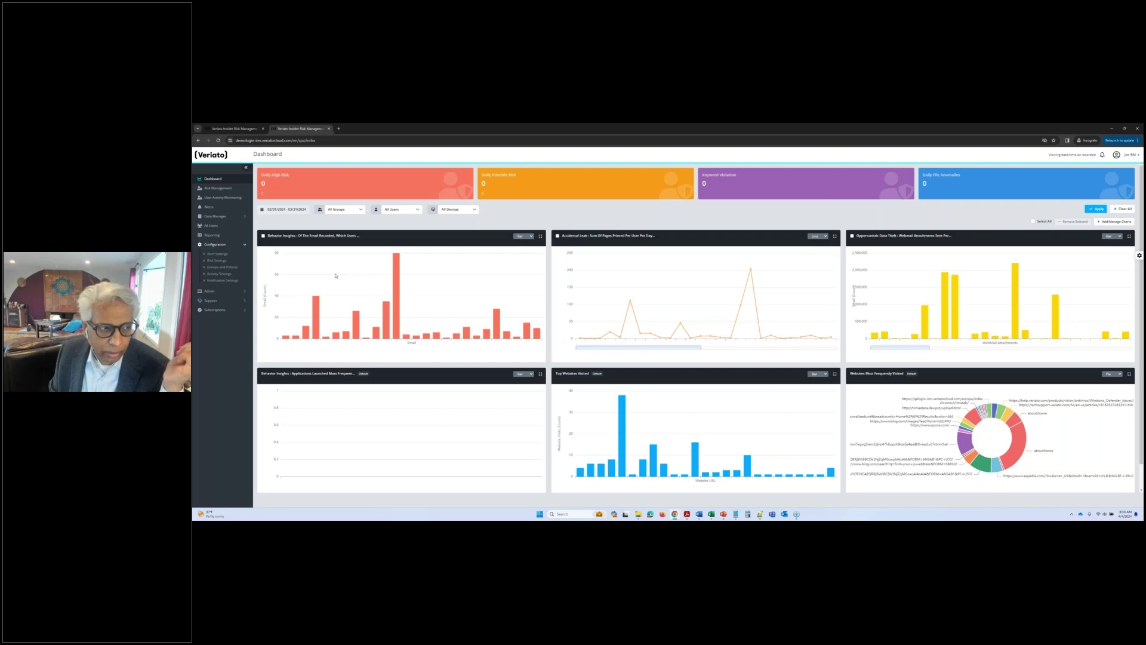
left_click(225, 267)
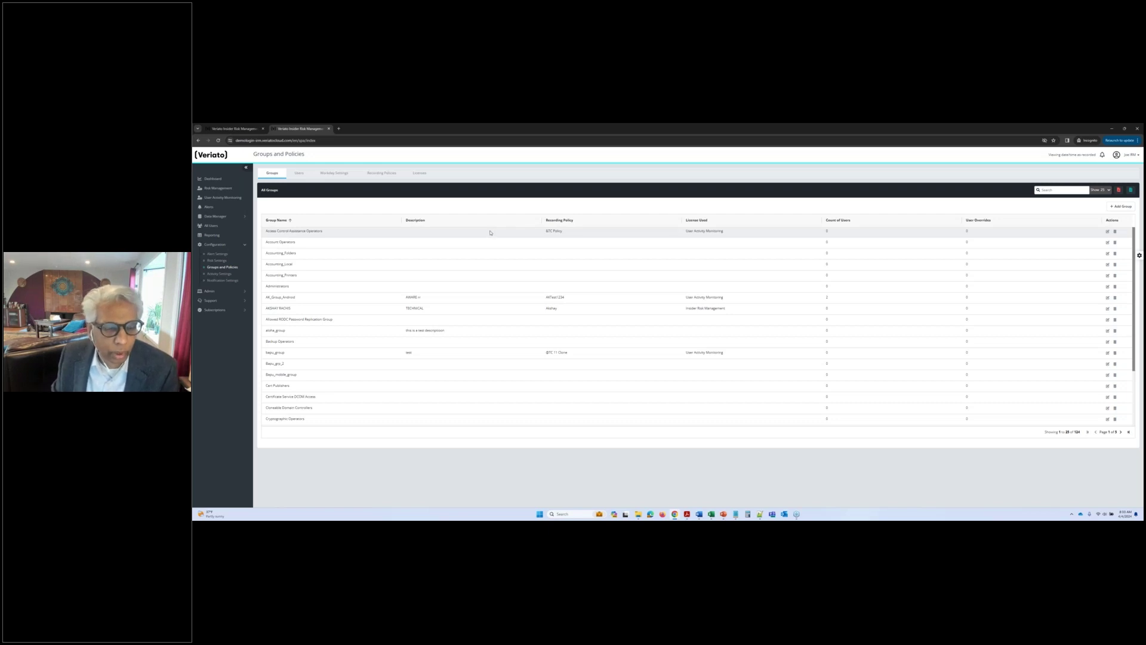
left_click(384, 173)
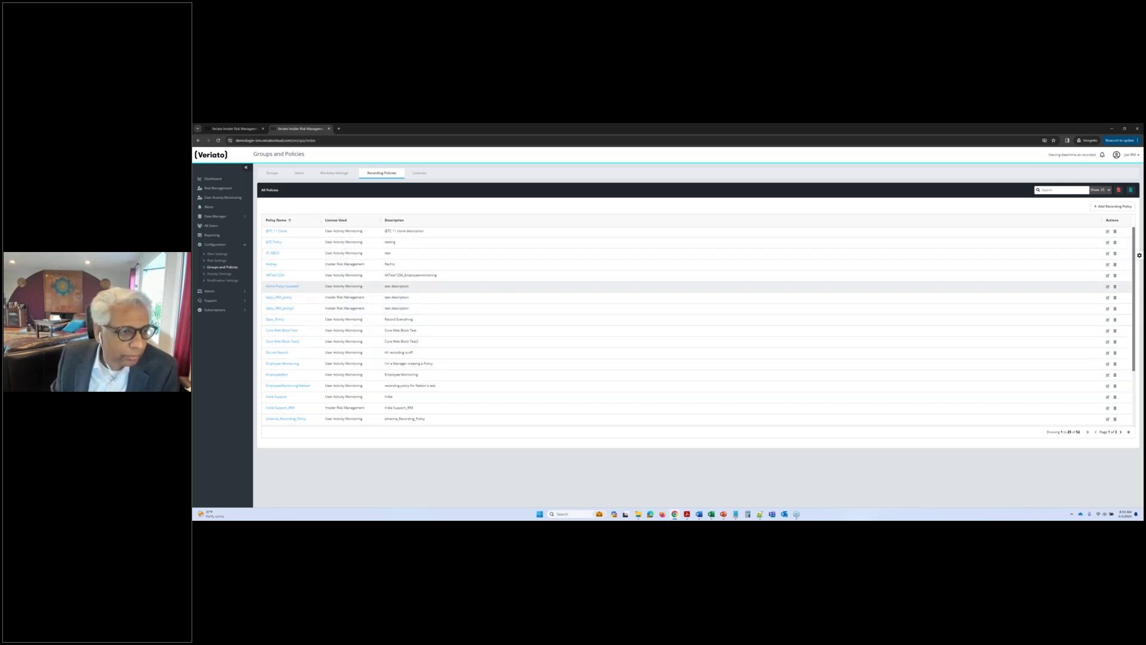
left_click(272, 253)
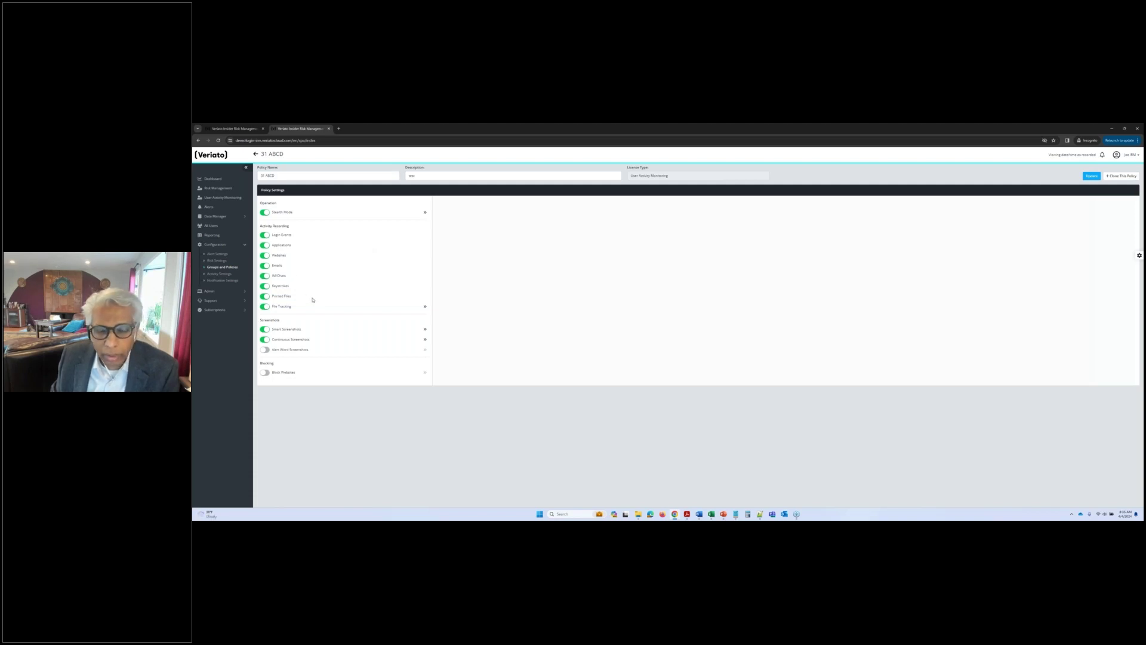
left_click(264, 286)
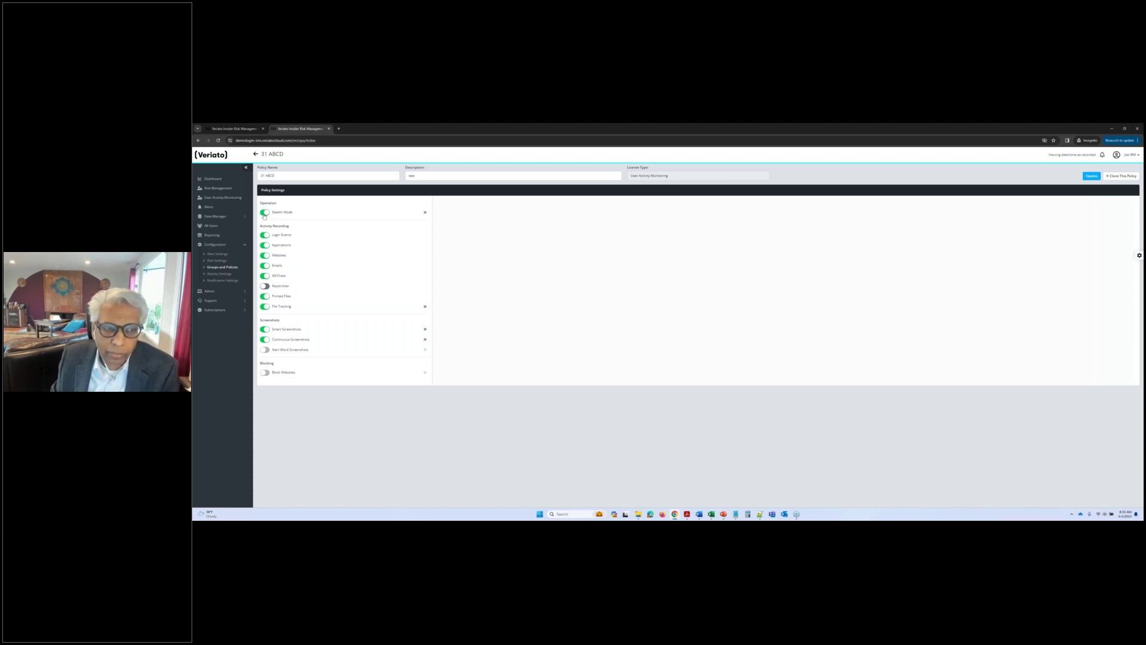
left_click(265, 213)
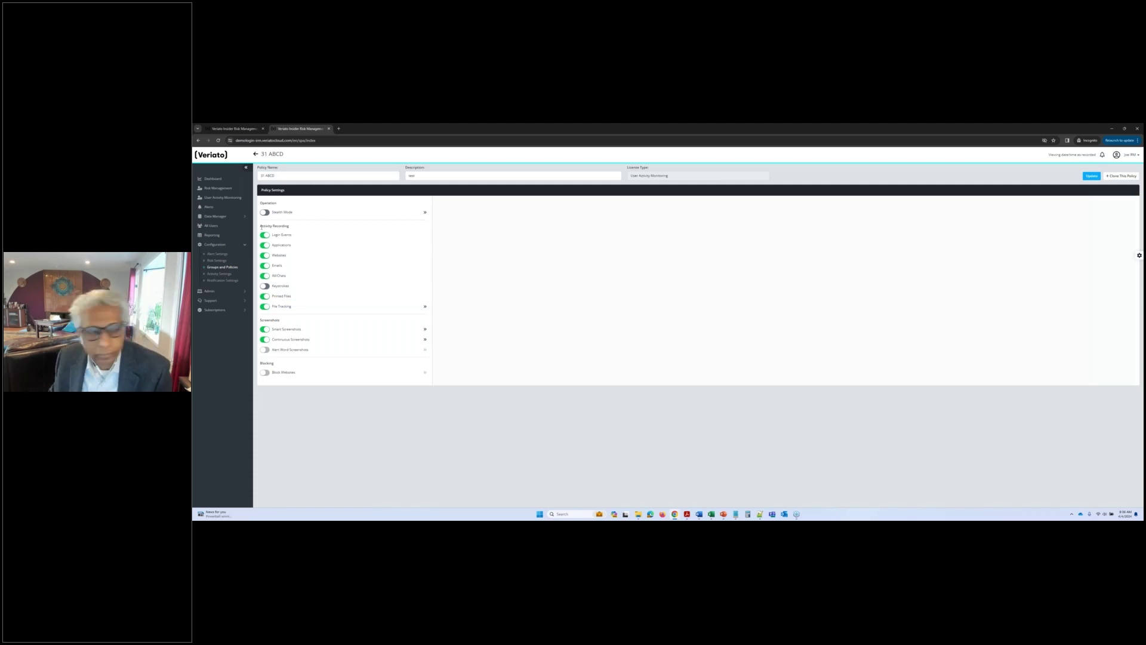
Review the Activity Settings for social media websites, including Facebook's action options, and the application and keyword categories
left_click(218, 274)
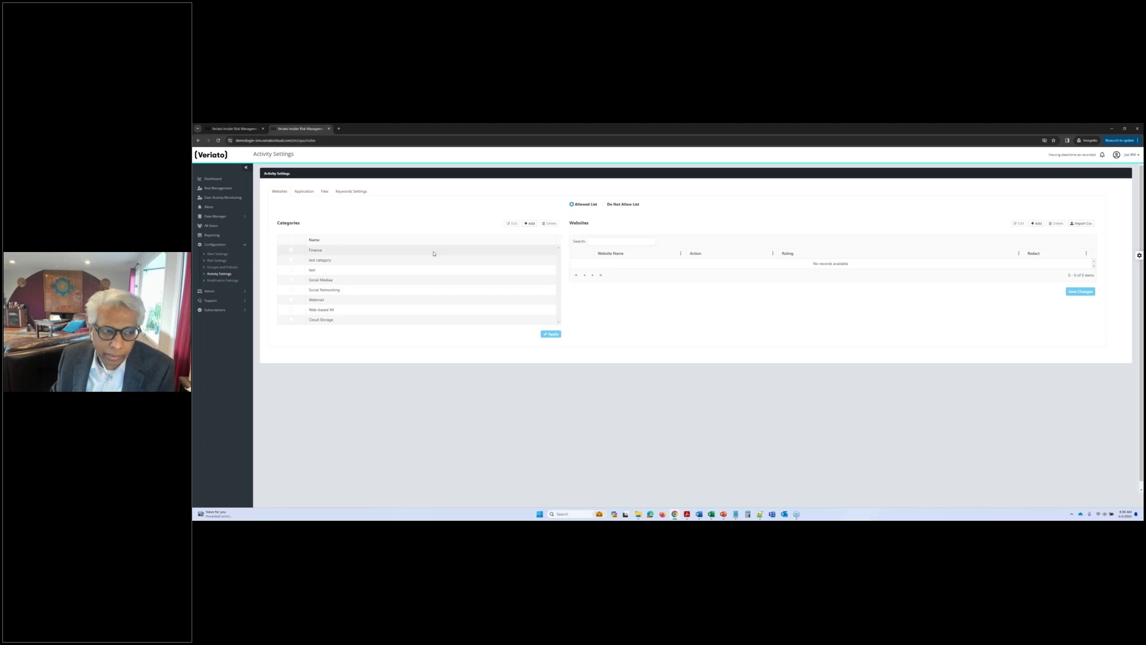
left_click(291, 280)
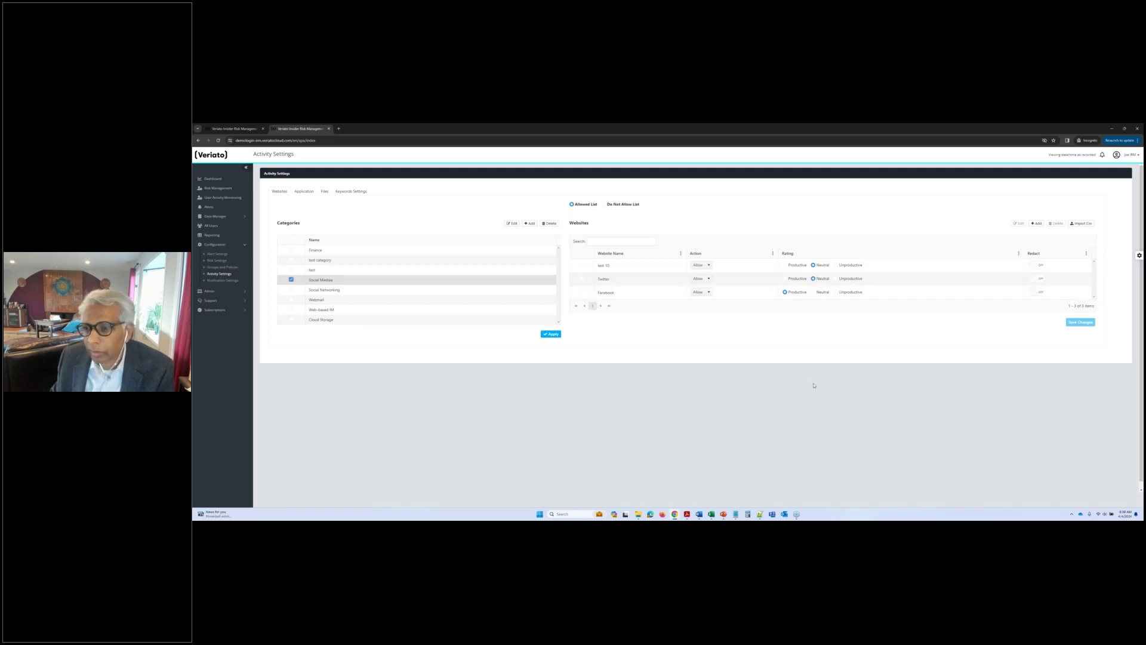
left_click(709, 293)
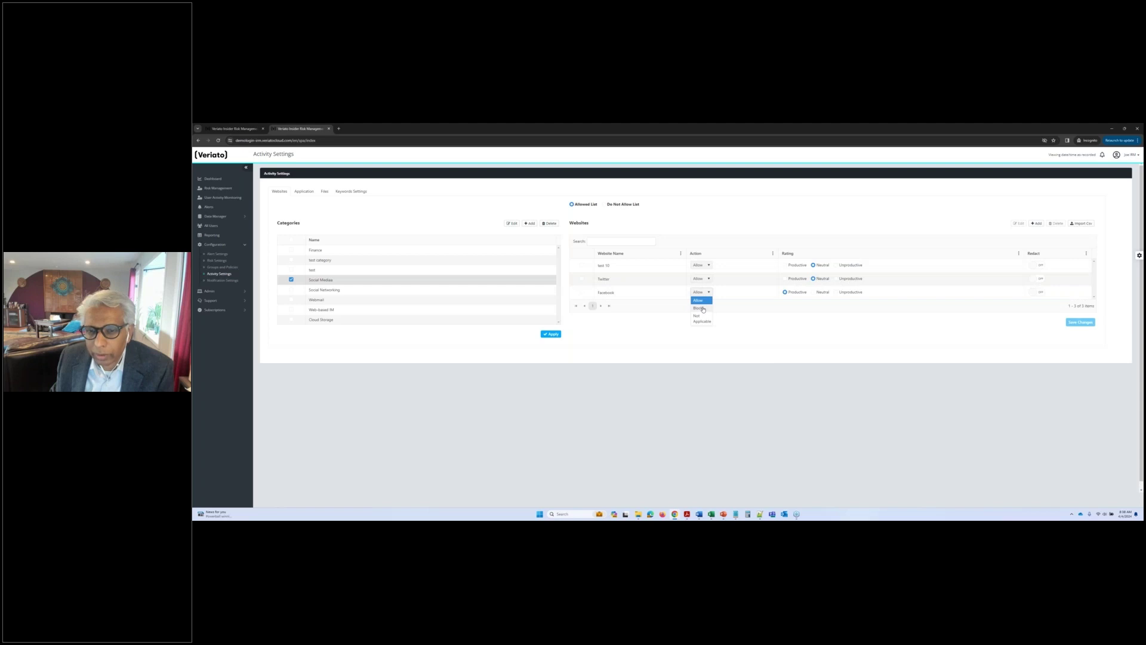
left_click(816, 326)
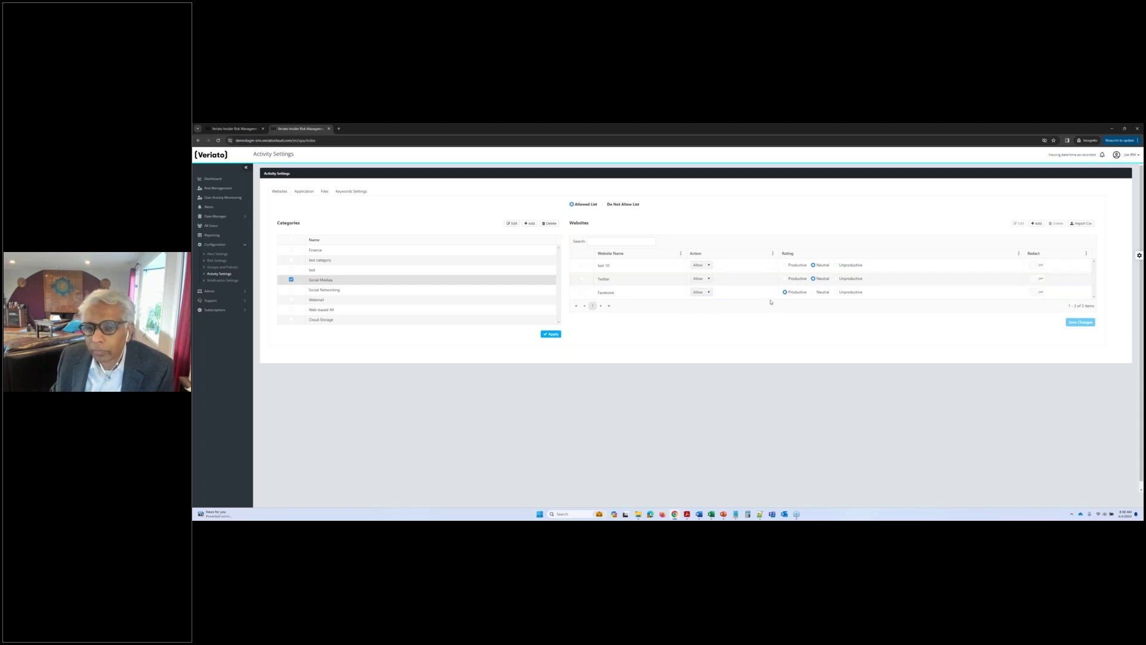
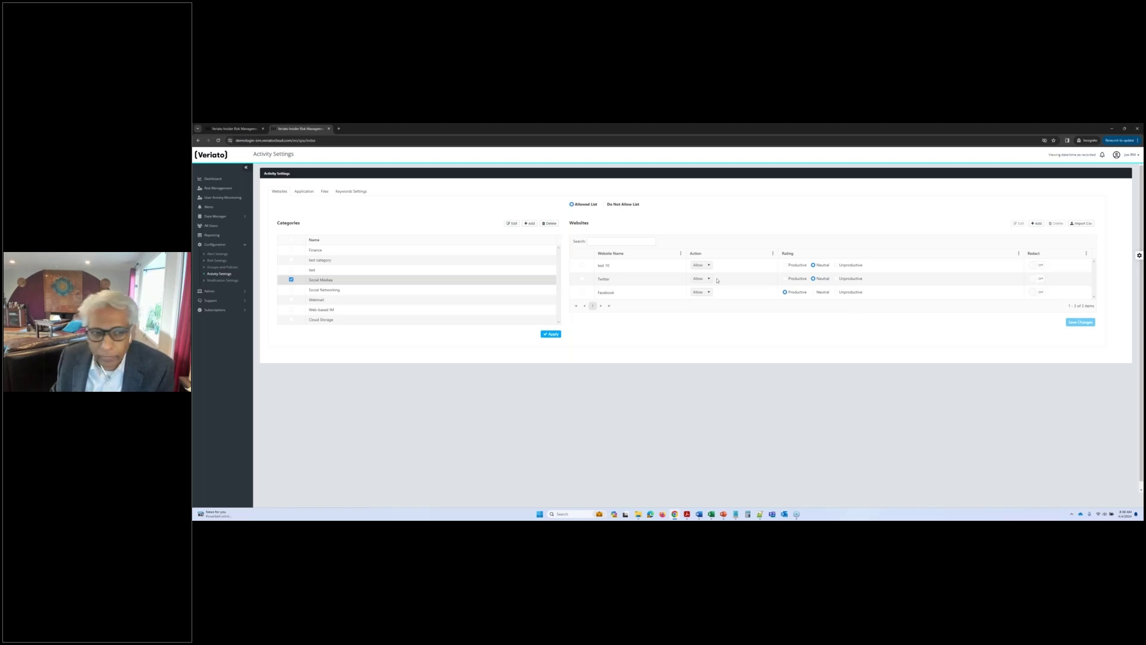
left_click(301, 192)
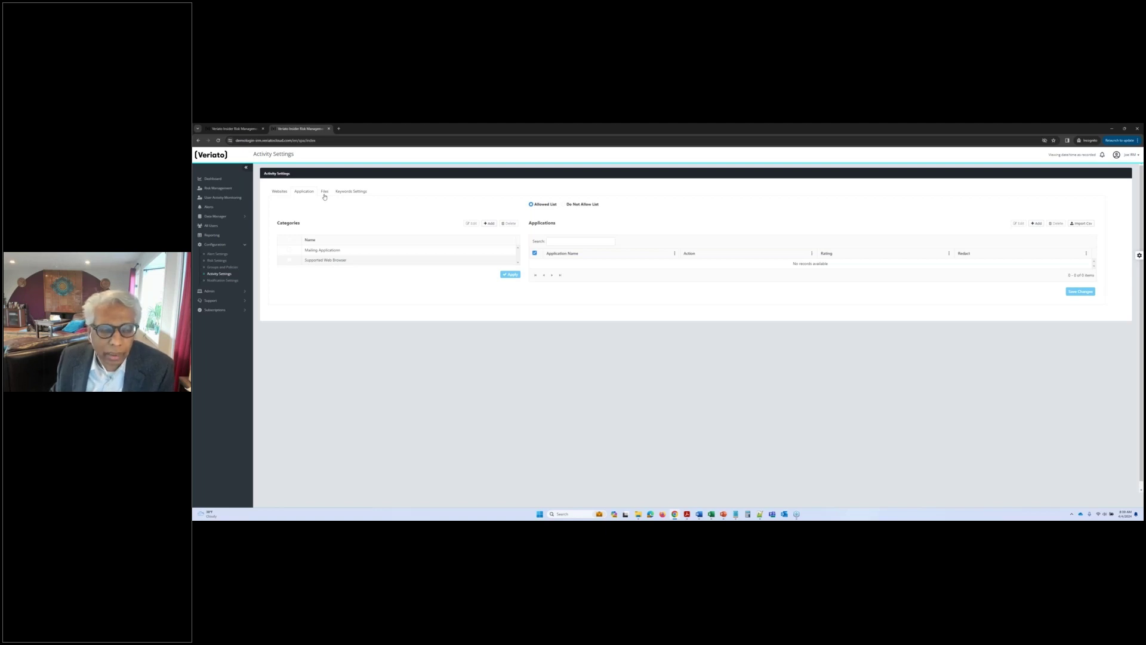
left_click(362, 193)
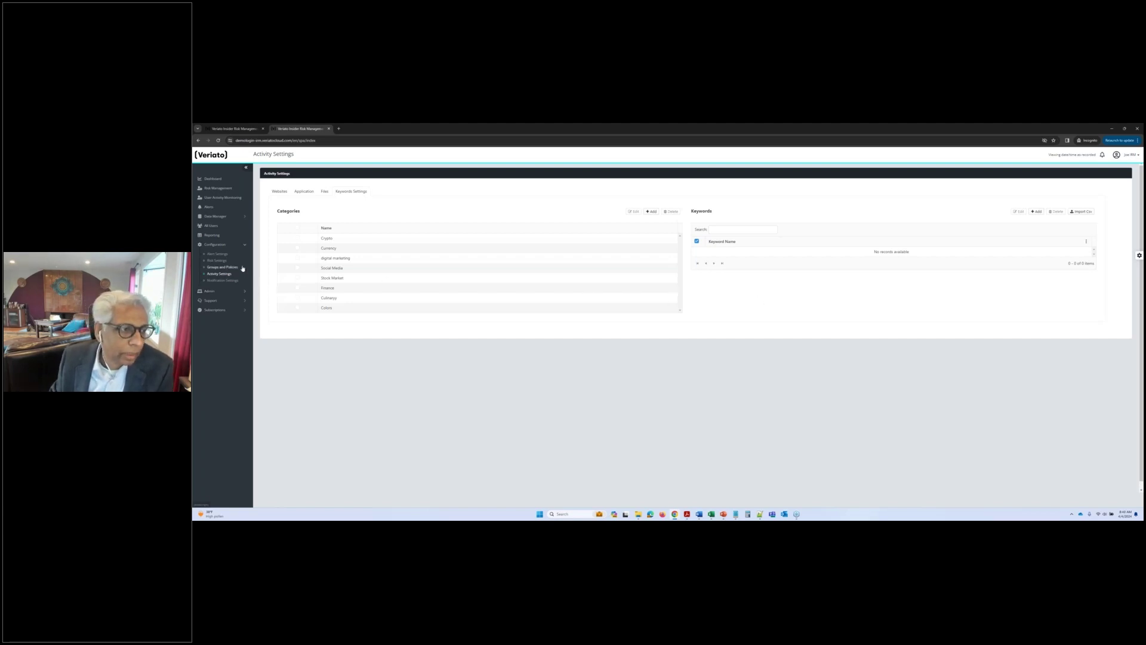
Start a new user-defined alert named RayTestAlert with the description "Test Alert"
left_click(217, 254)
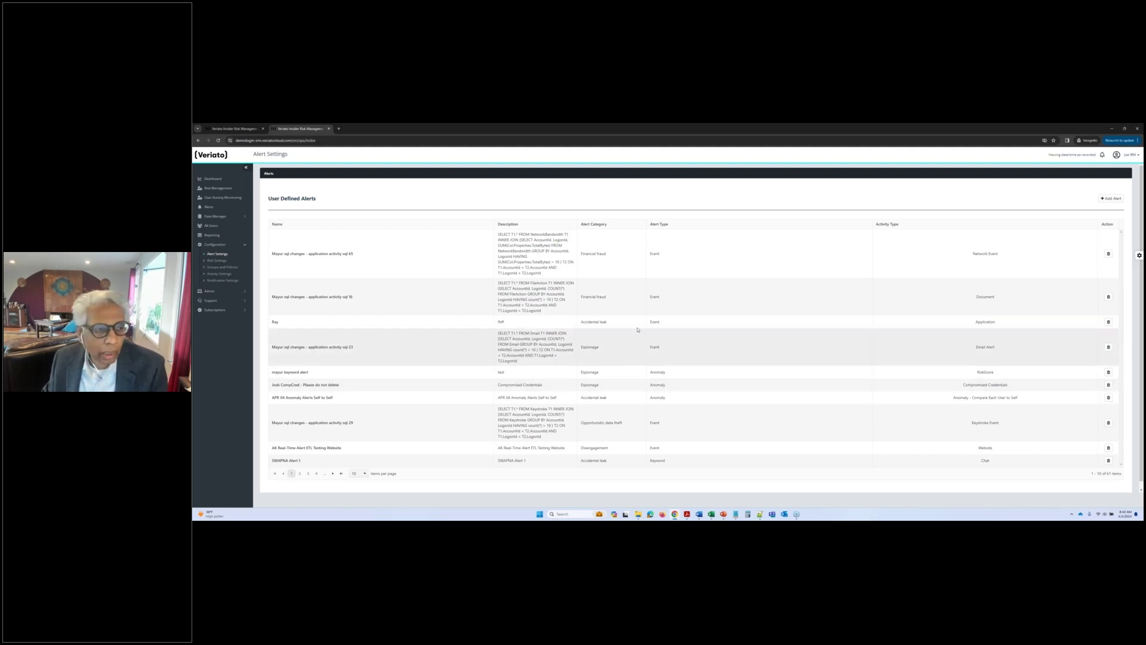
left_click(1114, 200)
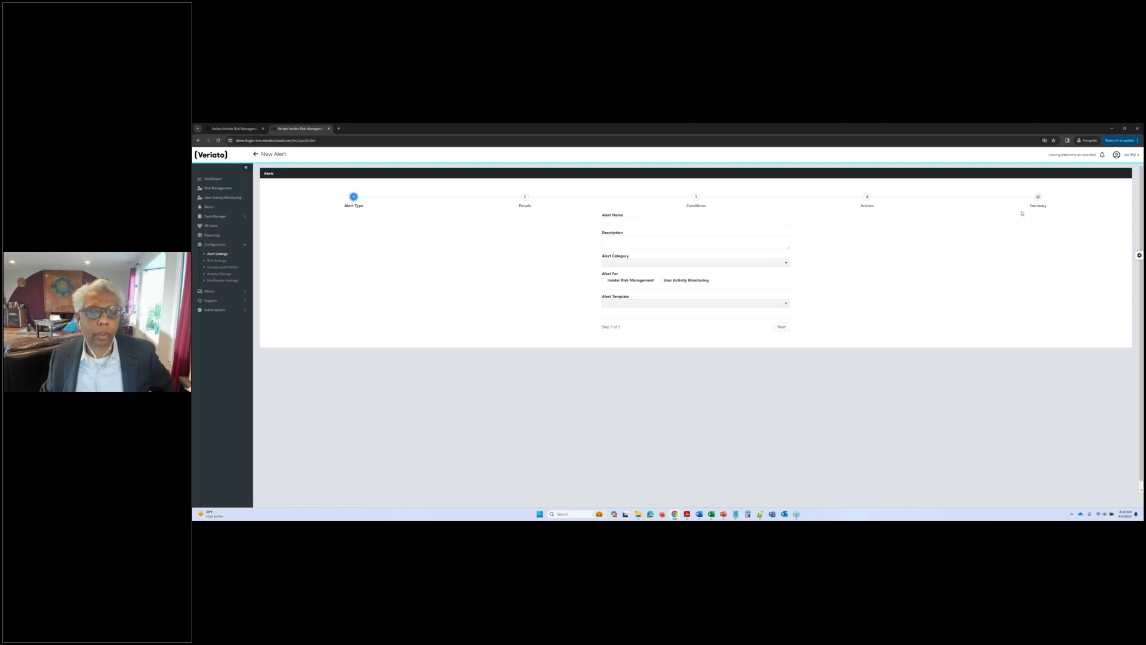
left_click(617, 223)
type("RayTestAlert")
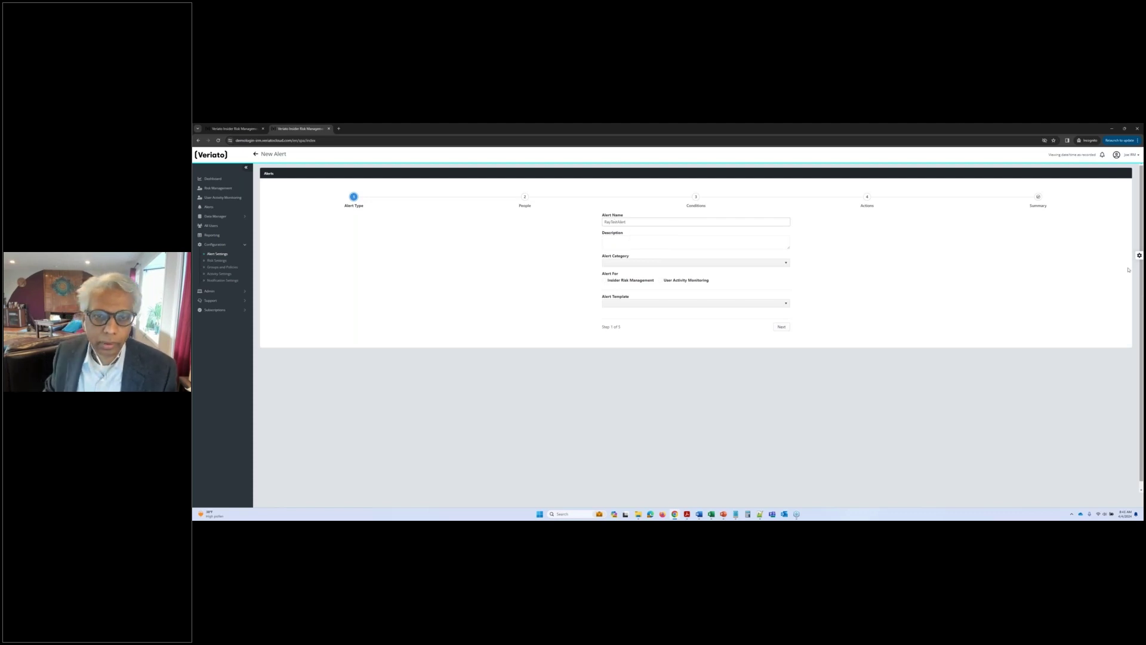
key("Tab")
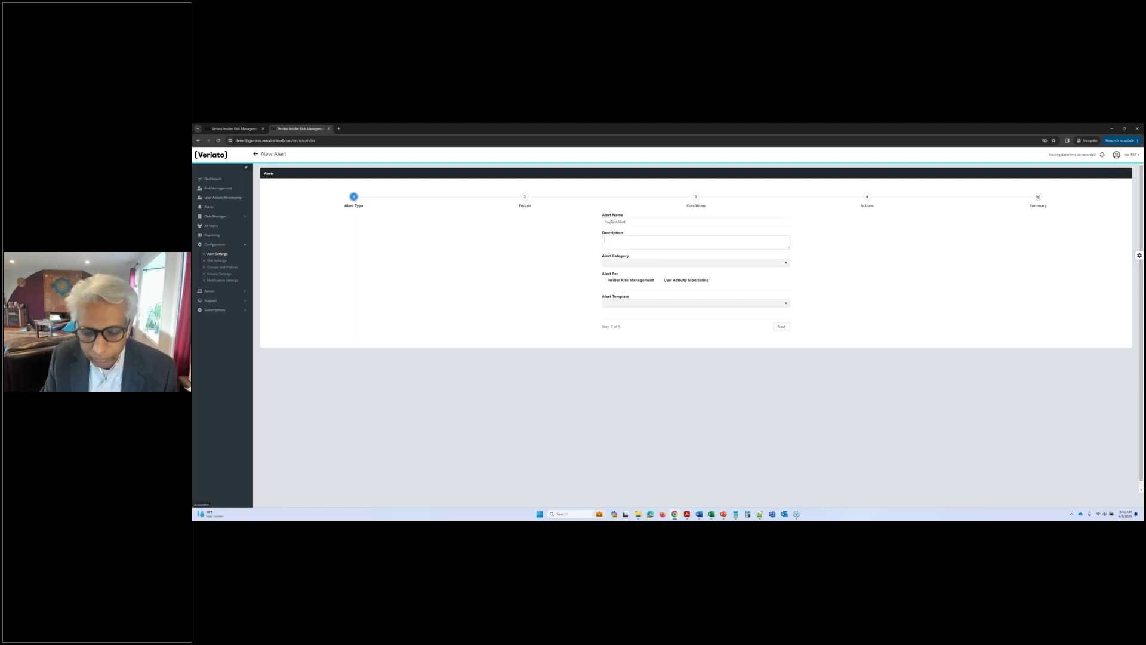
type("Test Alert")
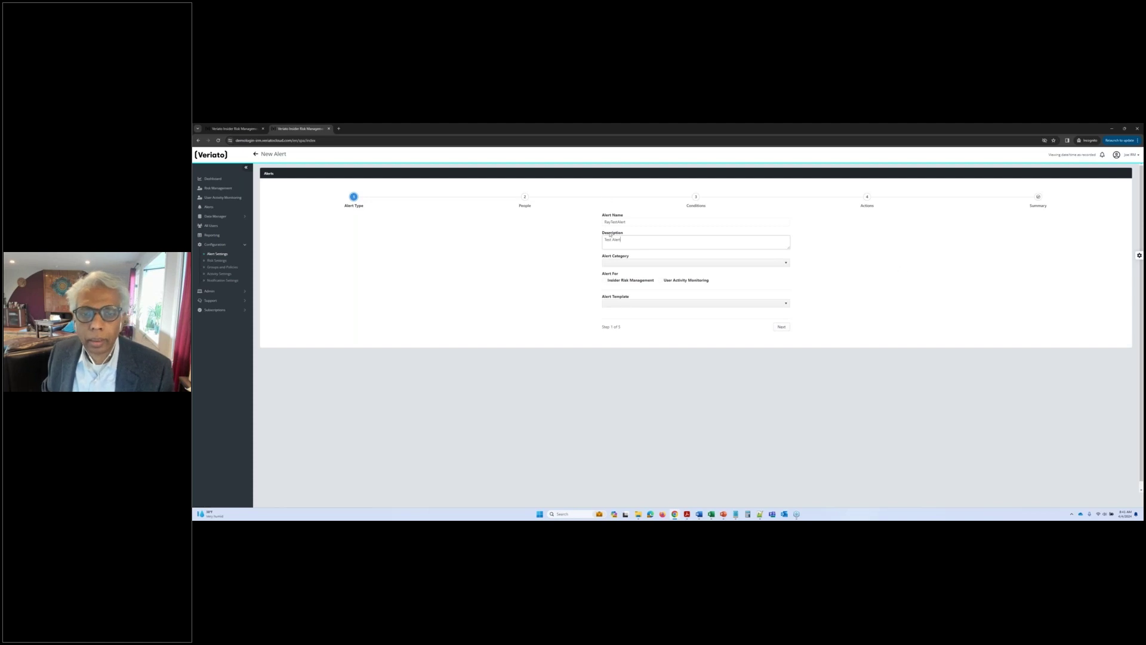
Set the alert's category to Accidental leak for Insider Risk Management, with type Anomaly triggered on Compromised Credentials
left_click(648, 264)
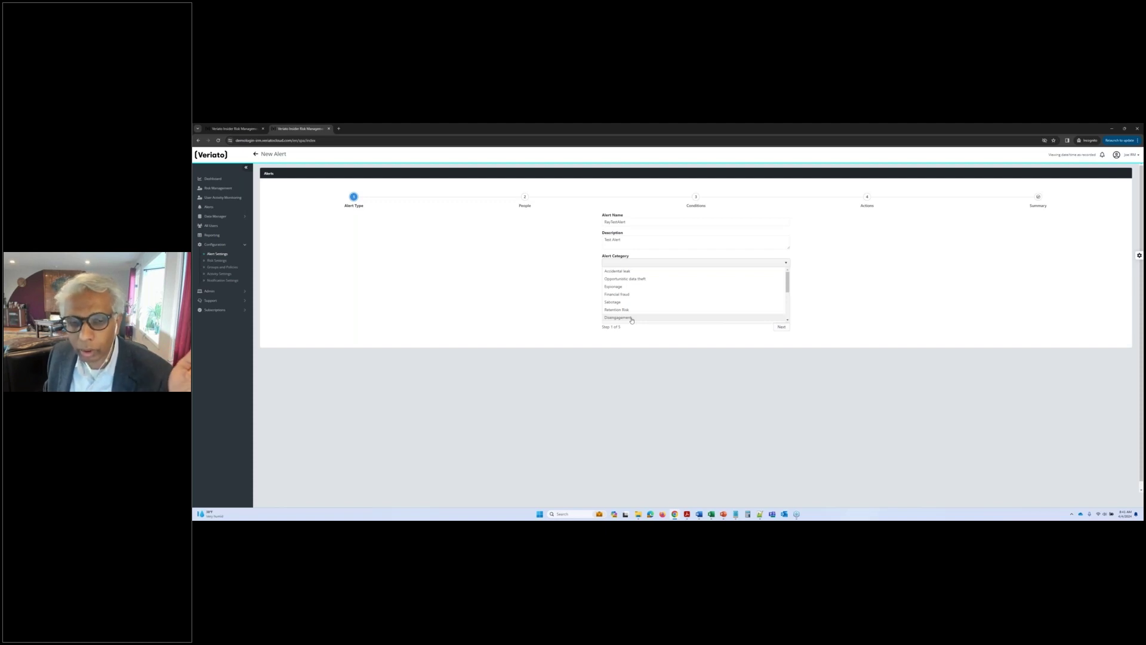
left_click(635, 272)
left_click(626, 282)
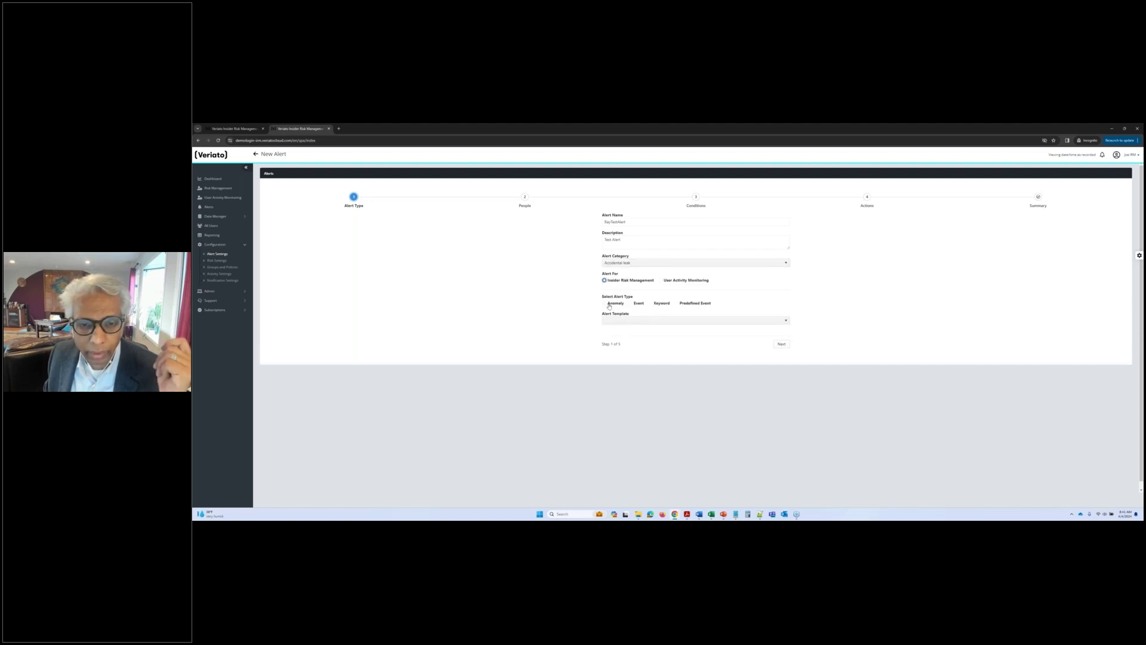
left_click(609, 305)
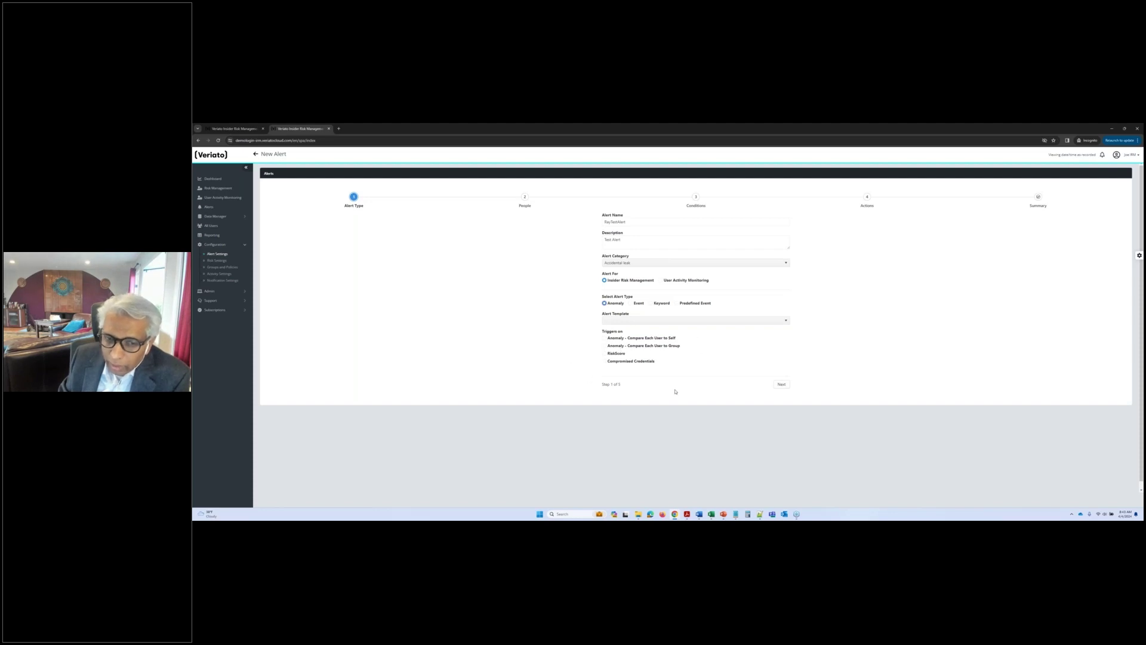
left_click(618, 363)
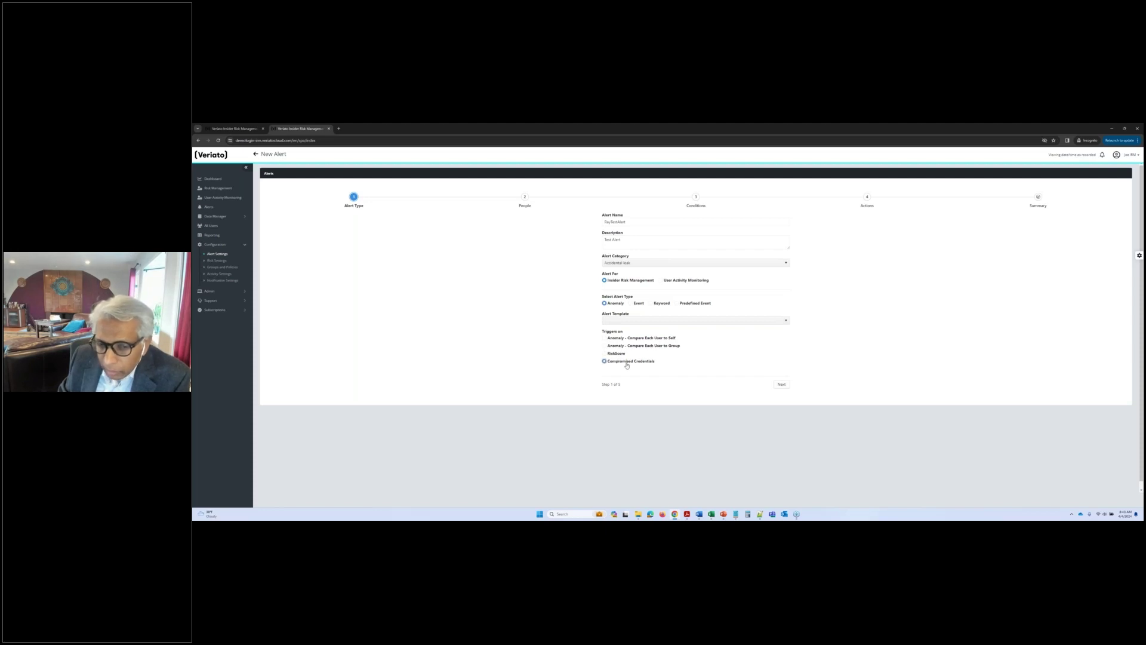
left_click(782, 384)
Make the alert cover selected user groups, choose All groups, and proceed to the conditions
left_click(678, 221)
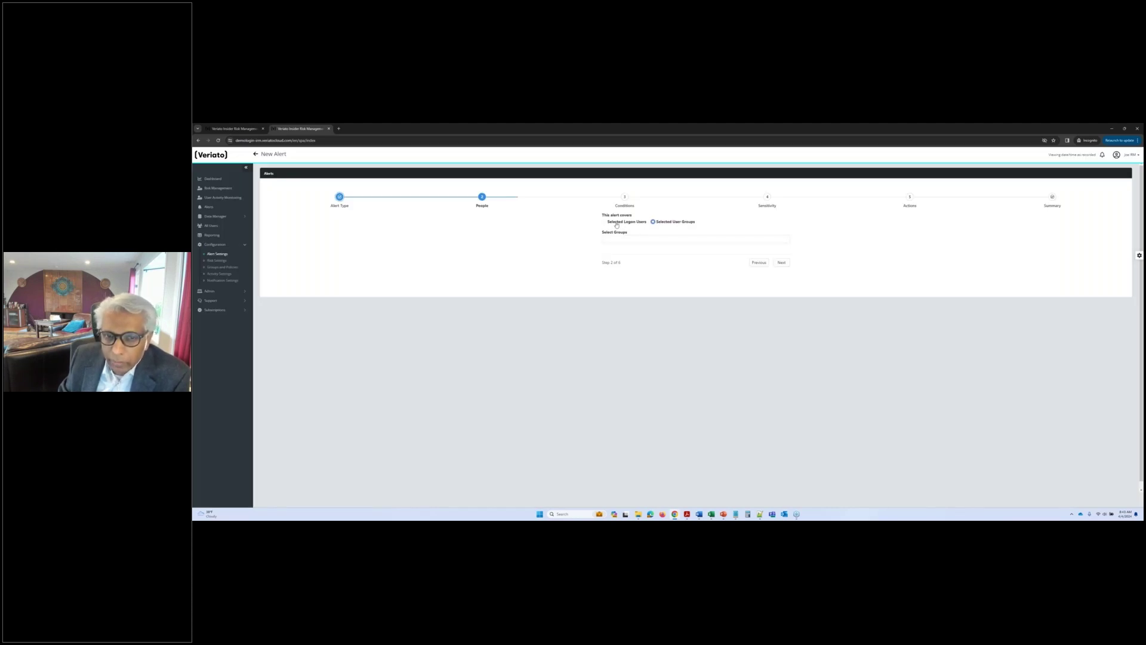
left_click(668, 239)
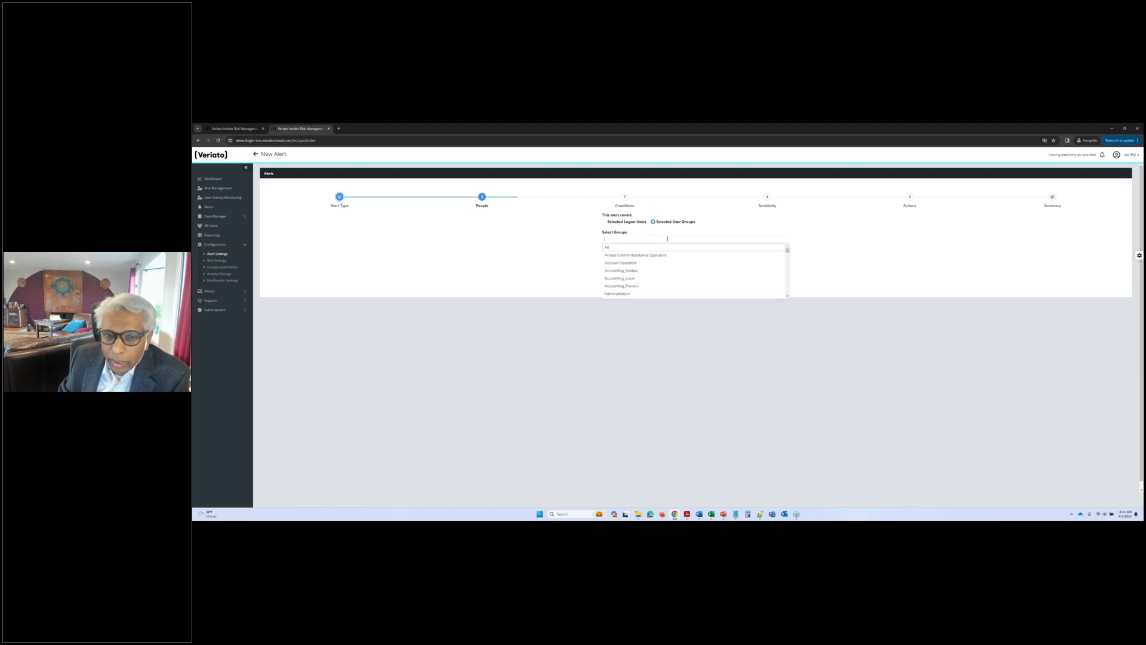
left_click(610, 249)
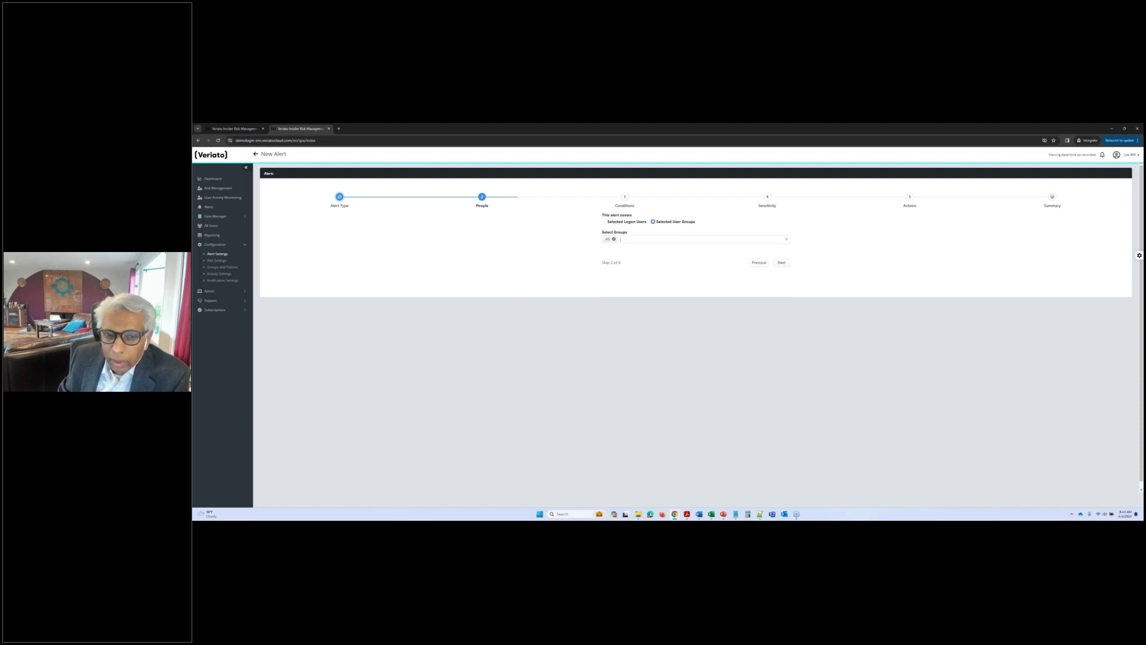
left_click(782, 263)
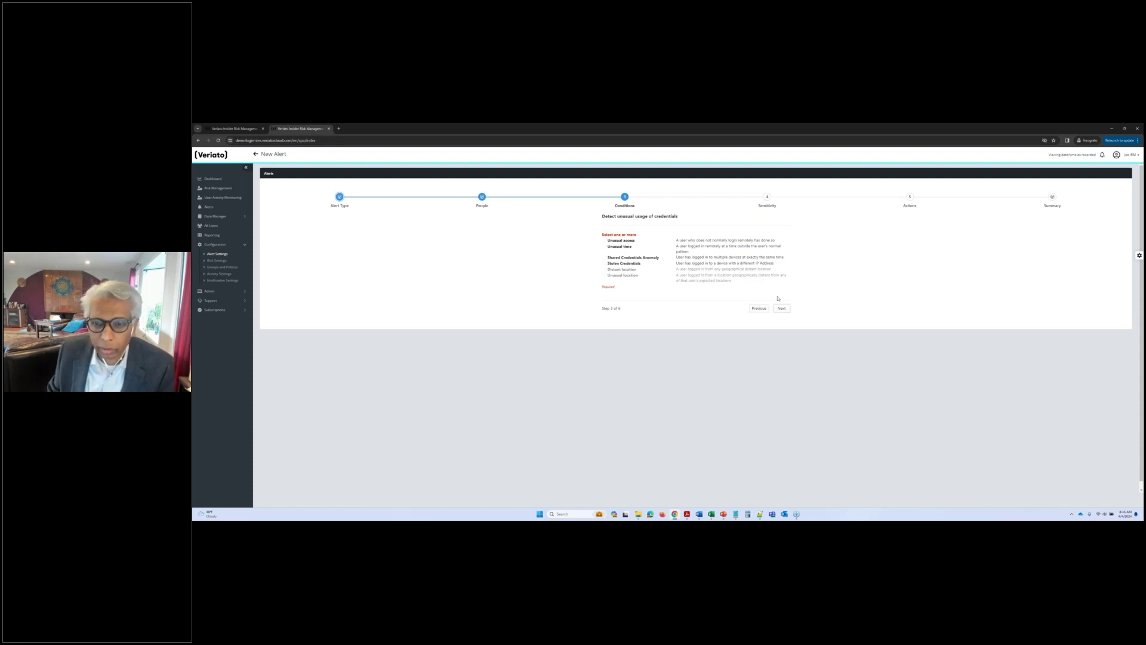
Change the alert type to Event triggered on Application Activity and return to the alert's conditions
left_click(758, 308)
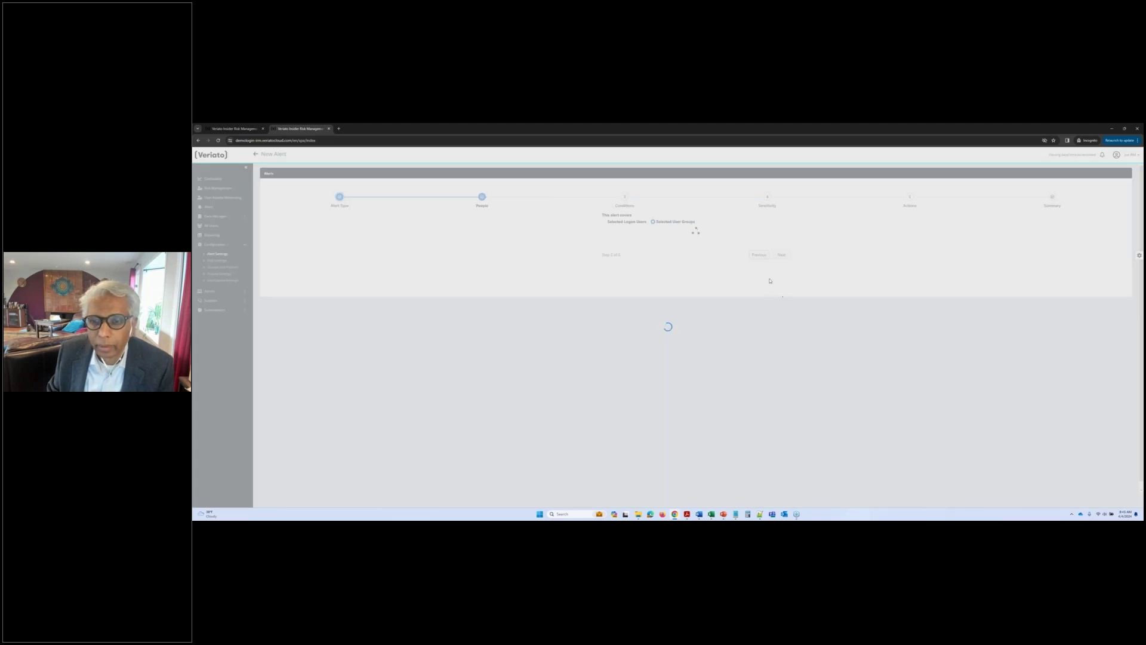
left_click(759, 261)
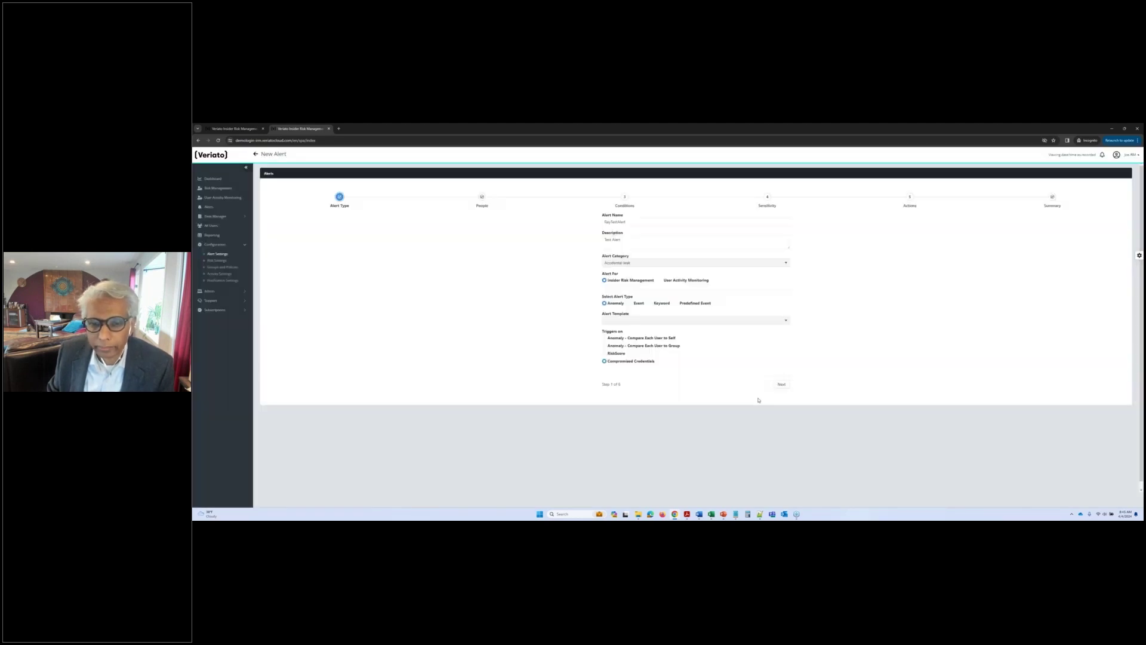
left_click(633, 304)
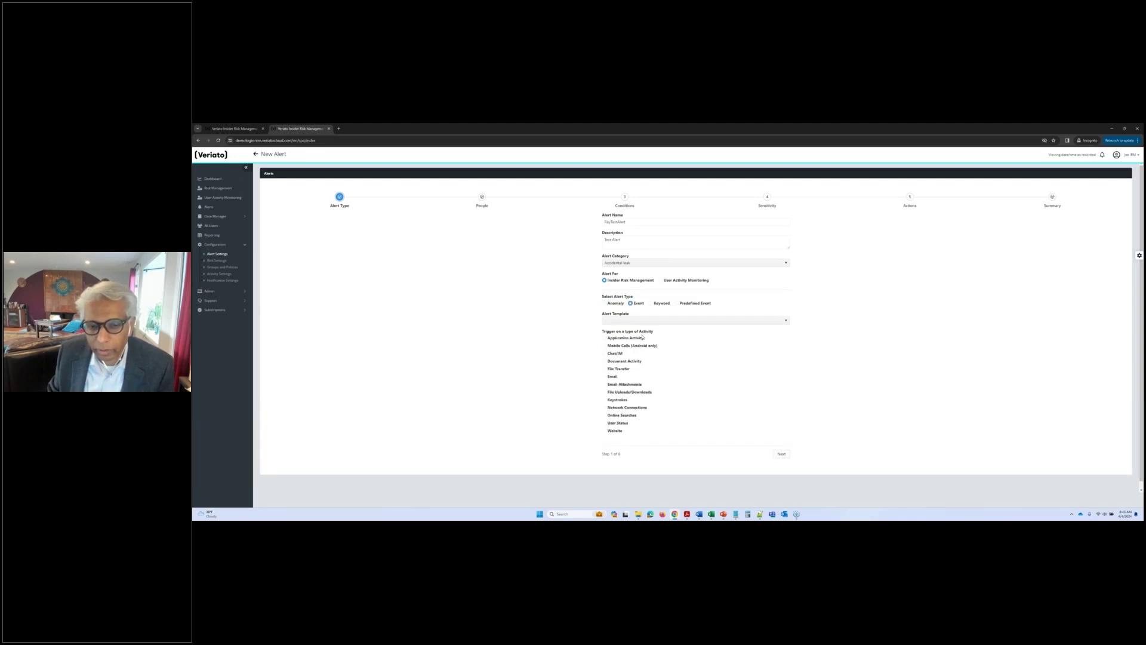
left_click(783, 455)
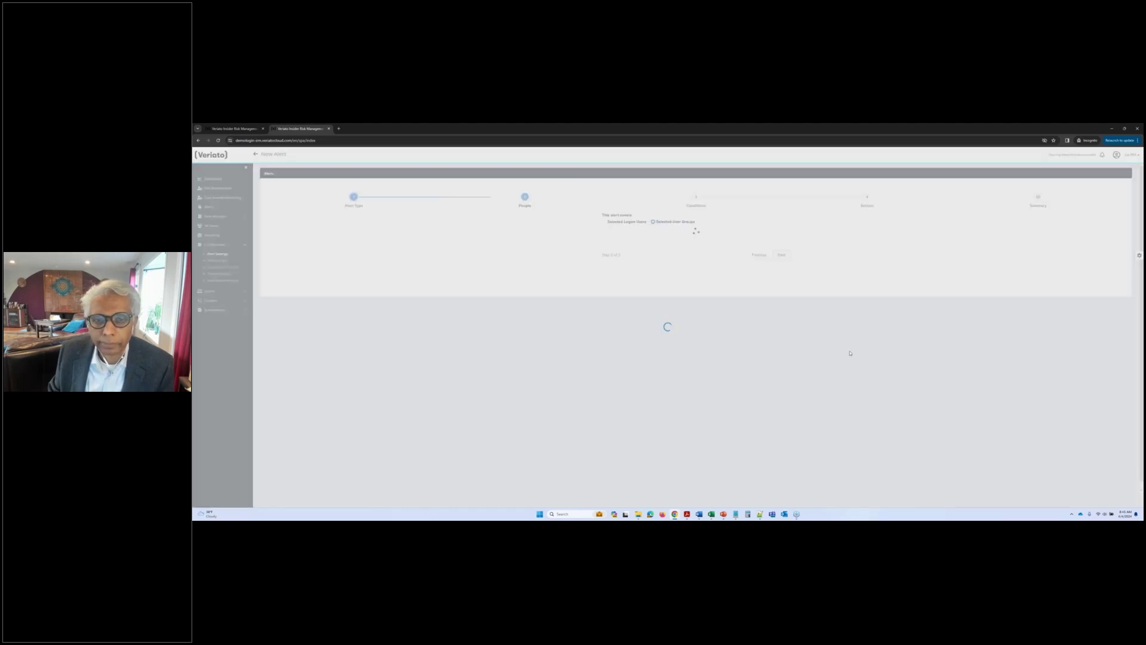
left_click(782, 262)
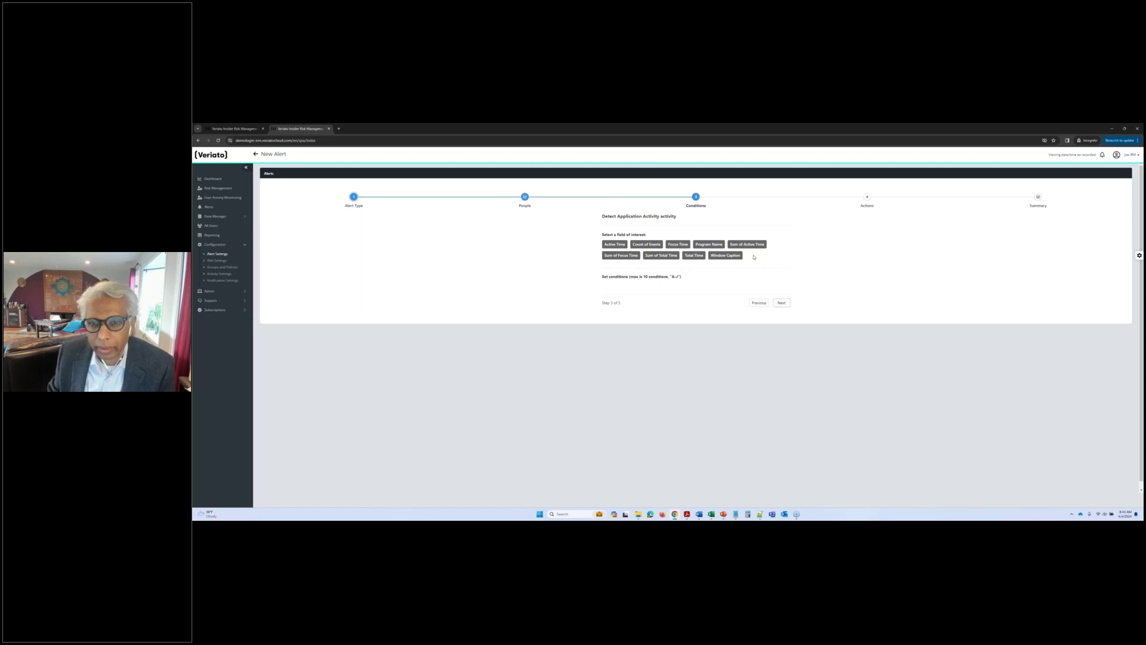
Add a Program Name condition that equals one of the listed programs
left_click(708, 244)
left_click(695, 291)
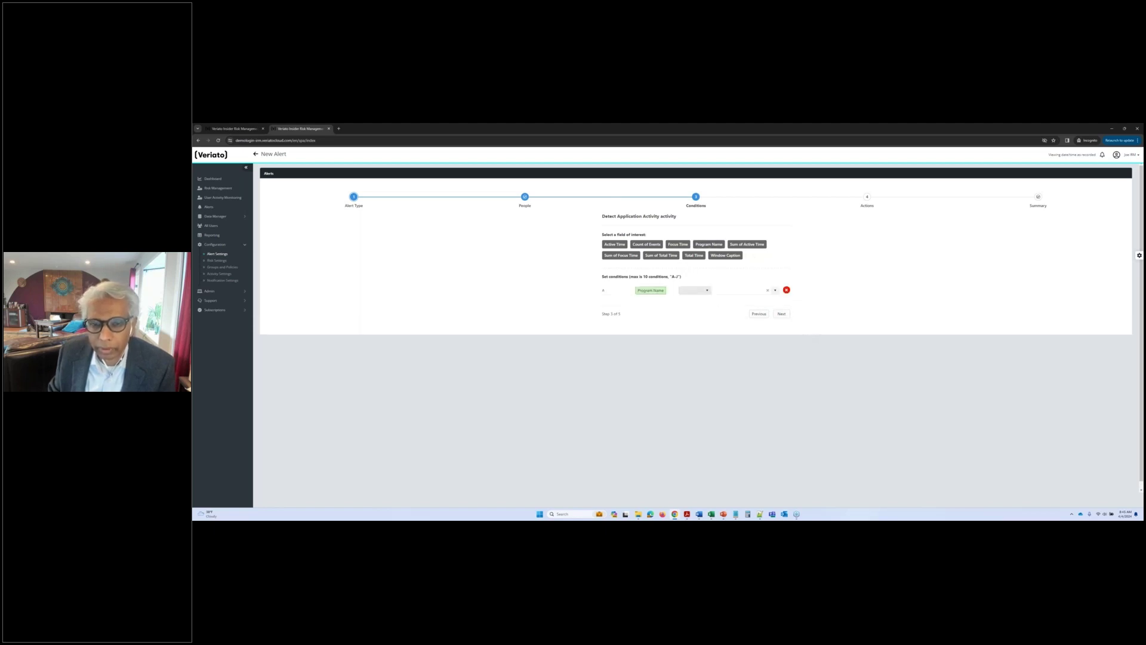
left_click(684, 298)
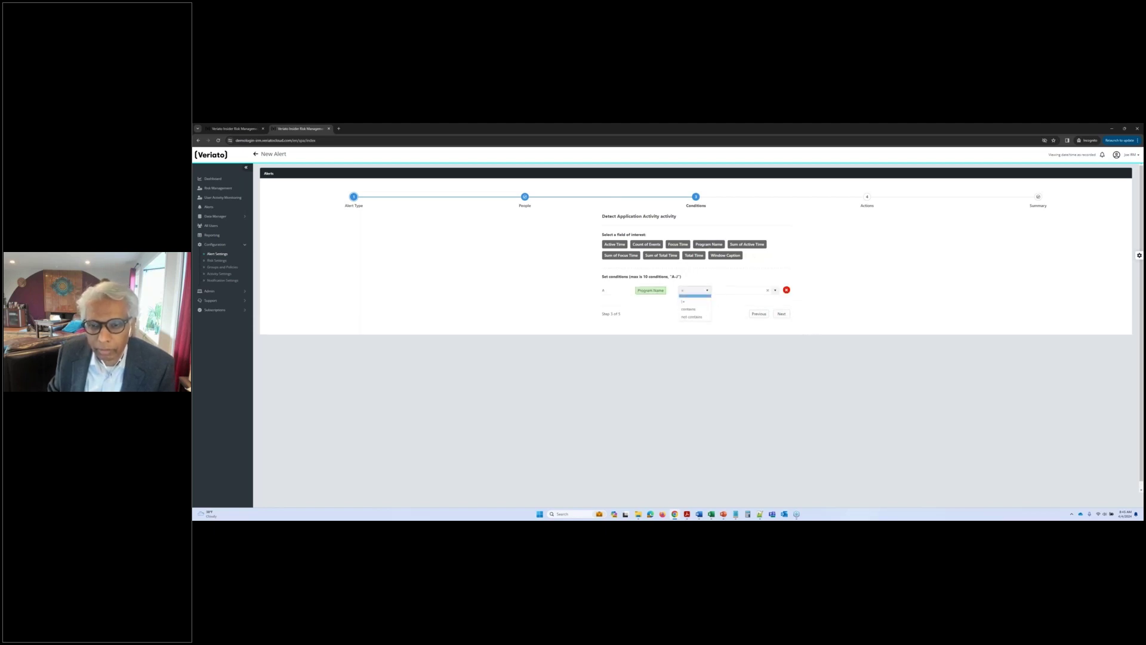
left_click(770, 291)
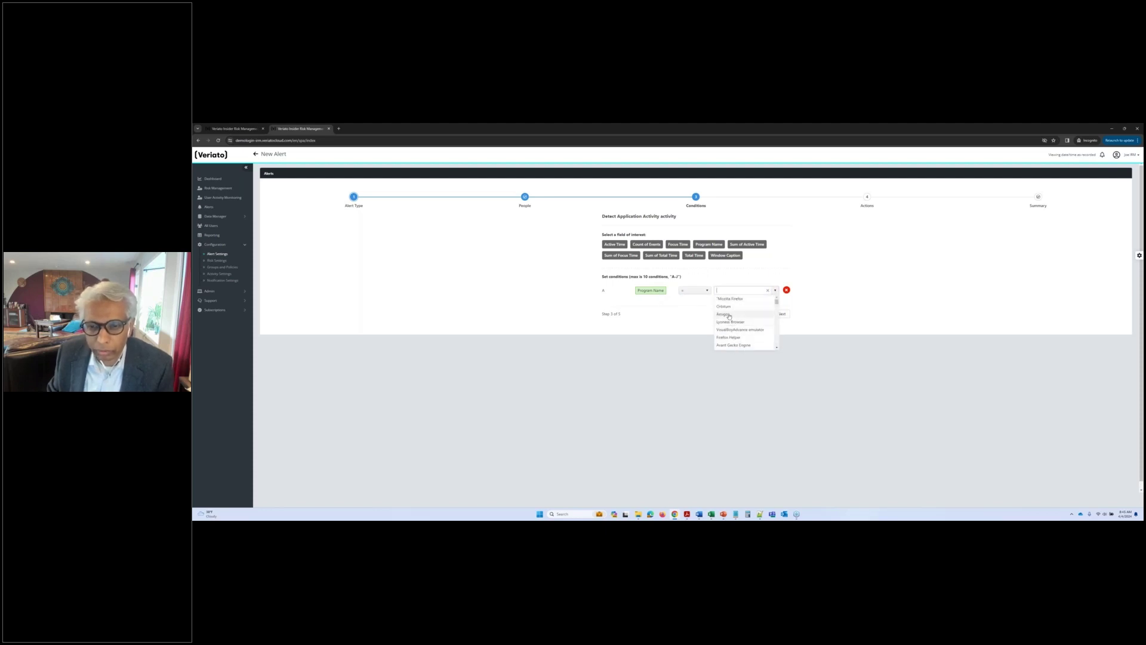
left_click(729, 317)
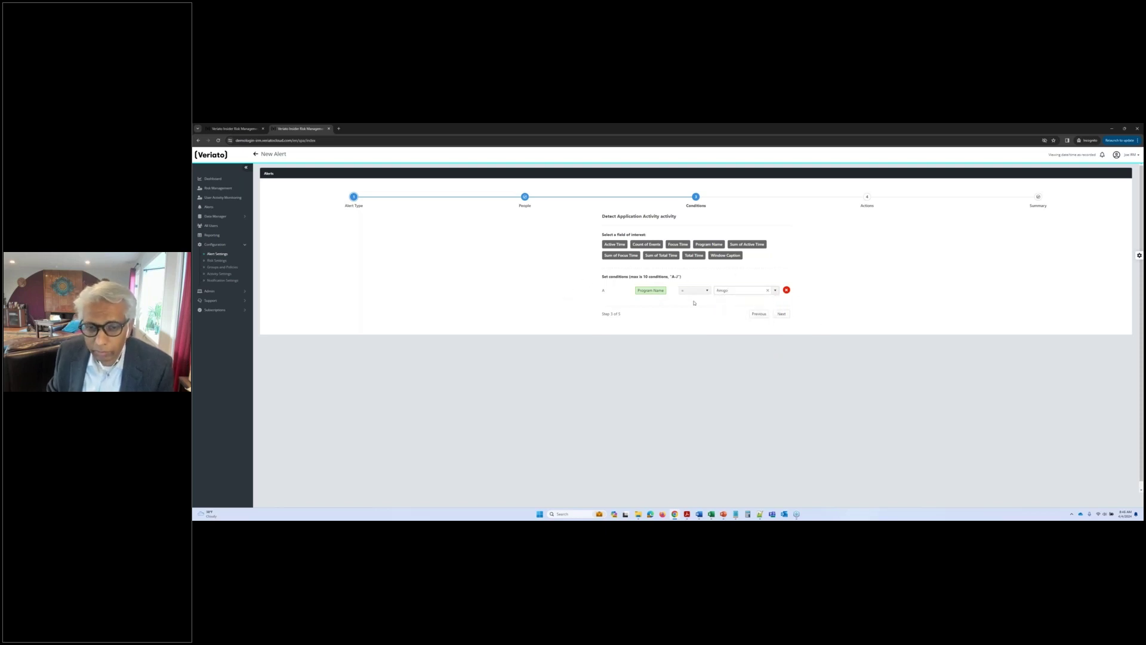
Add an Active Time condition joined with AND, with a comparison value of 10
left_click(620, 247)
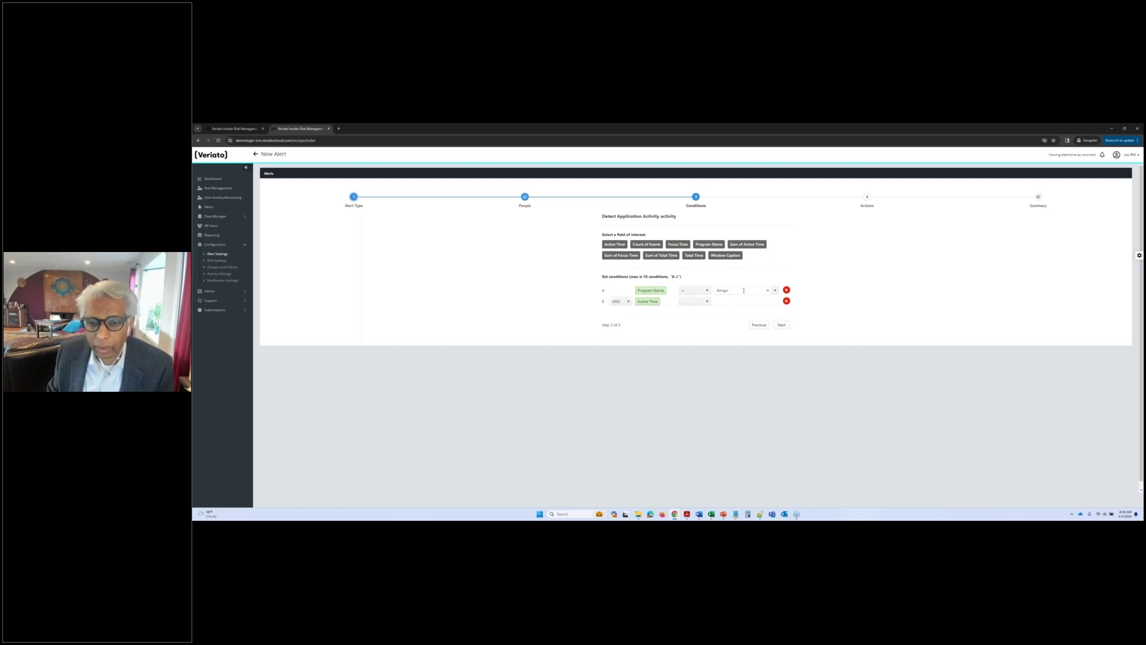
left_click(695, 301)
left_click(692, 312)
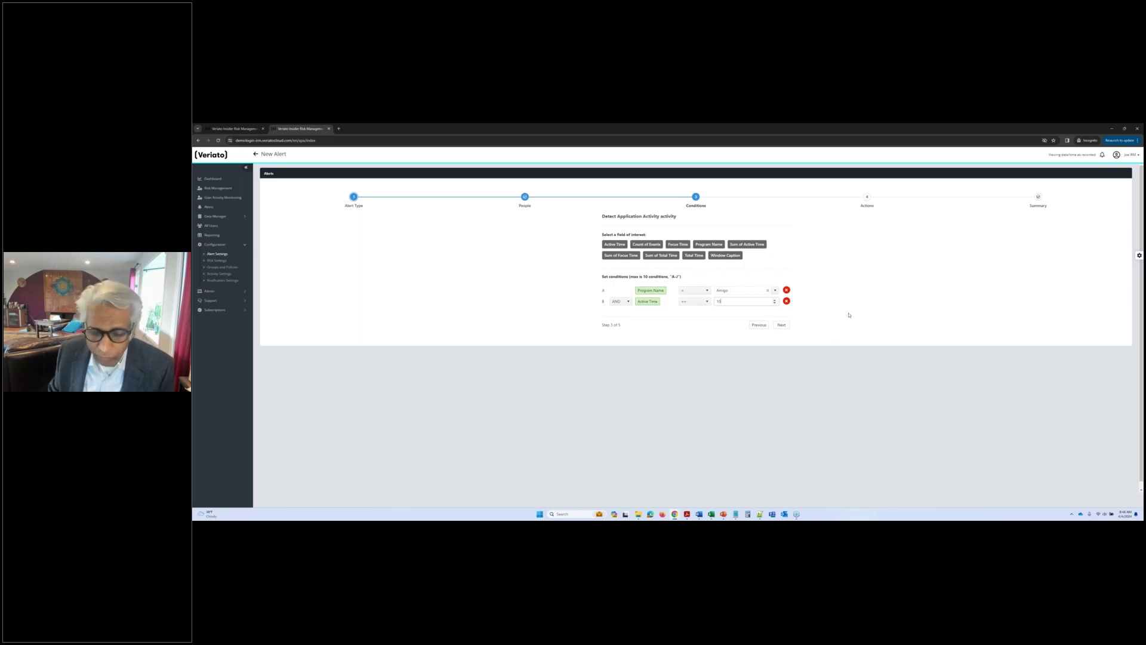
Remove both the Active Time and Program Name conditions and go back to the alert type settings
left_click(787, 301)
left_click(786, 290)
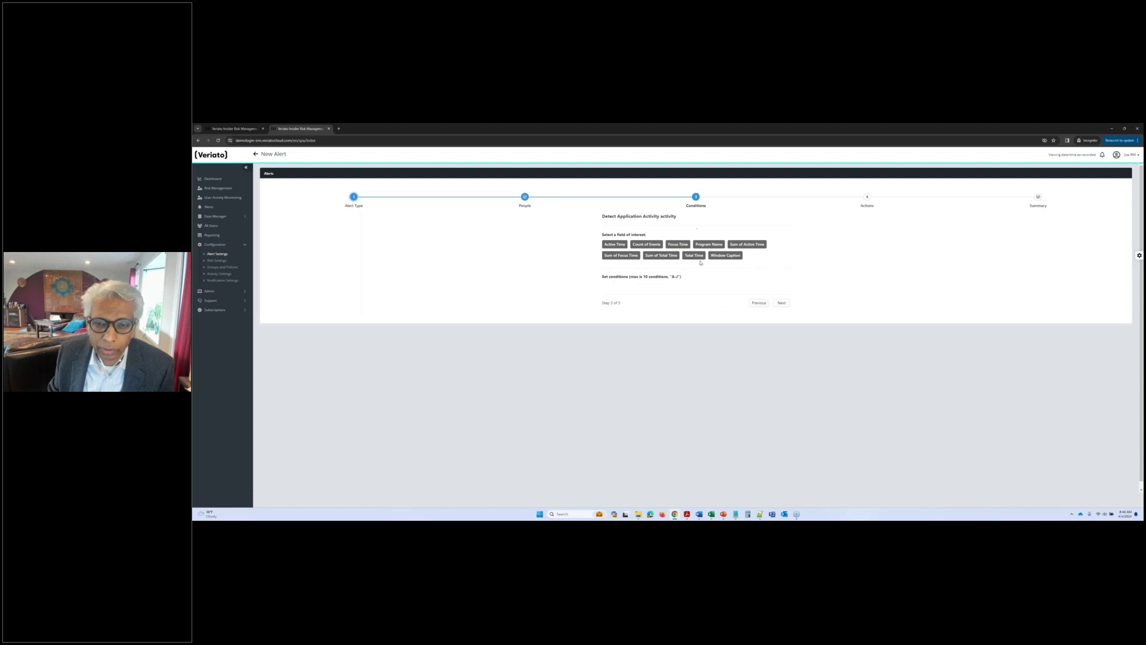
left_click(758, 302)
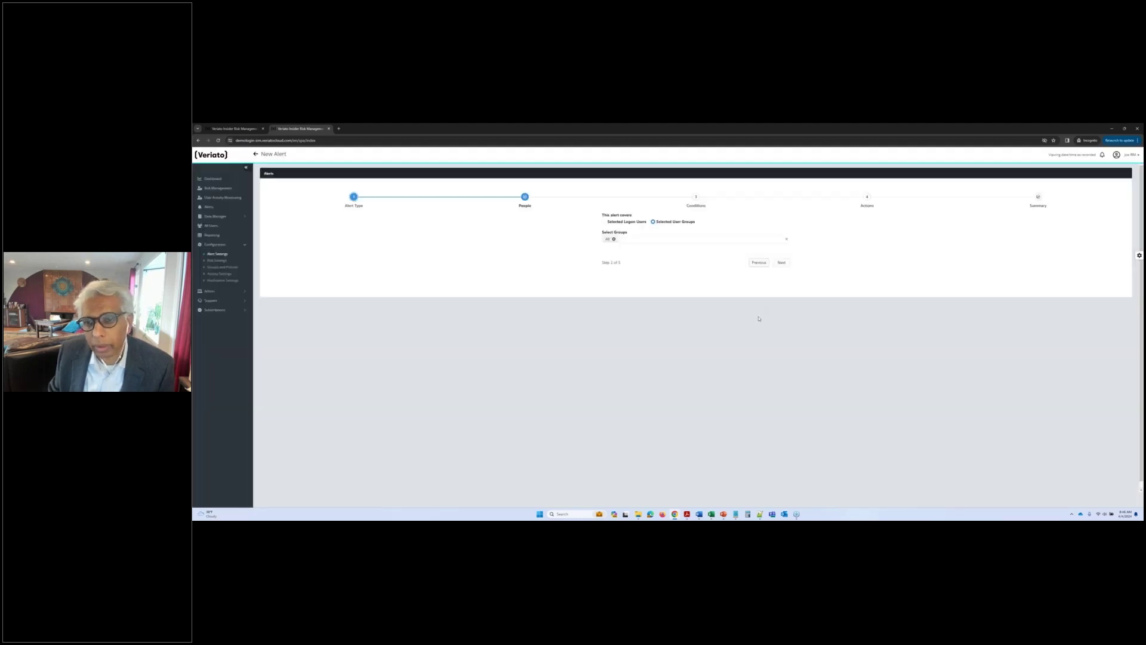
left_click(759, 262)
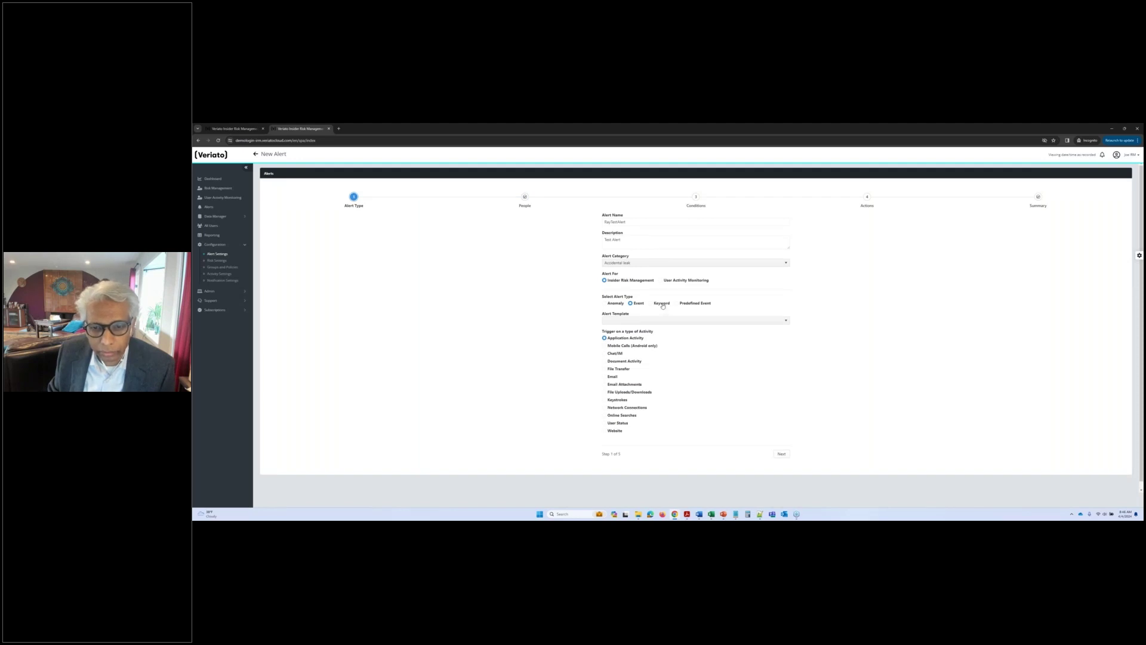
Make the alert a Predefined Event on Website activity that notifies on blocked websites visited, and proceed to the sensitivity settings
left_click(663, 304)
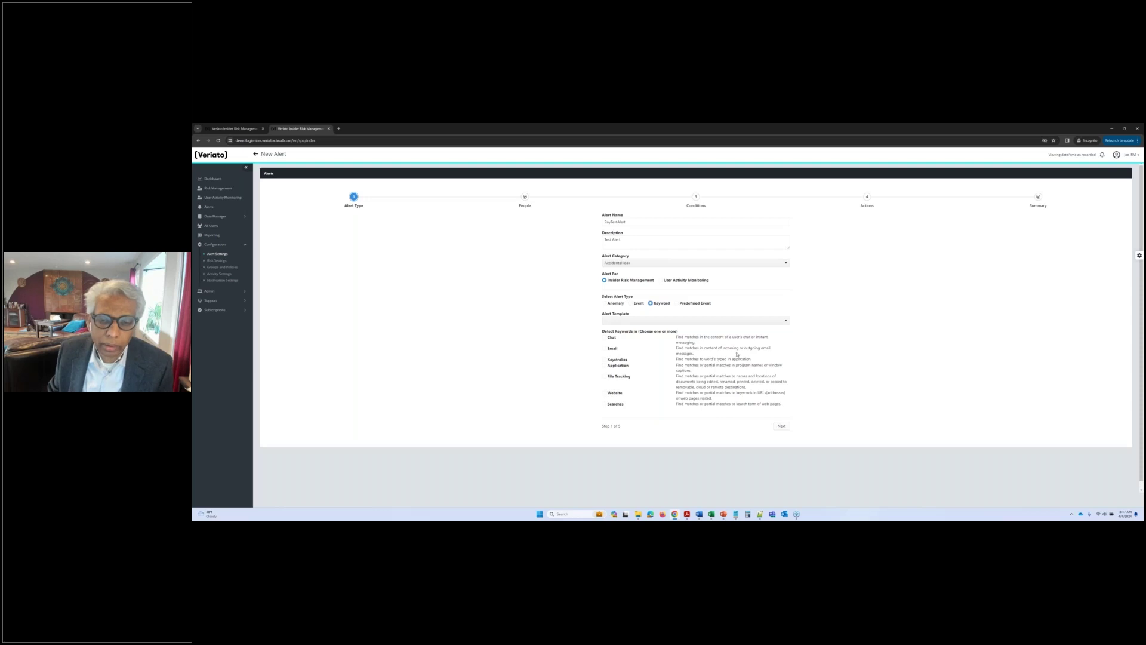
left_click(678, 306)
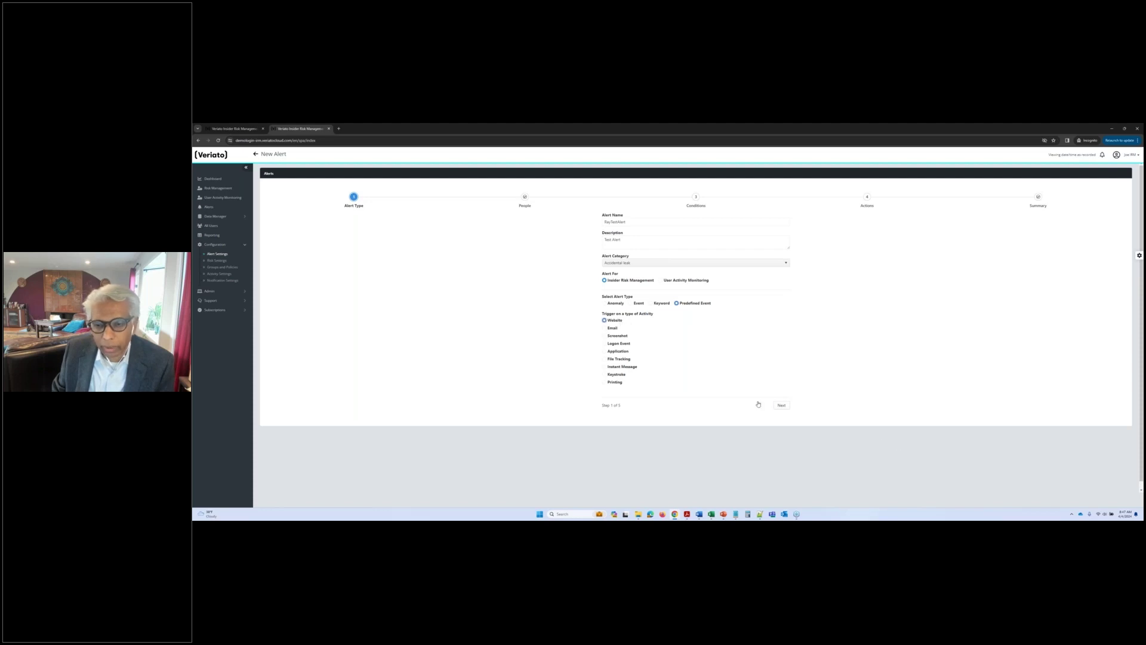
left_click(781, 404)
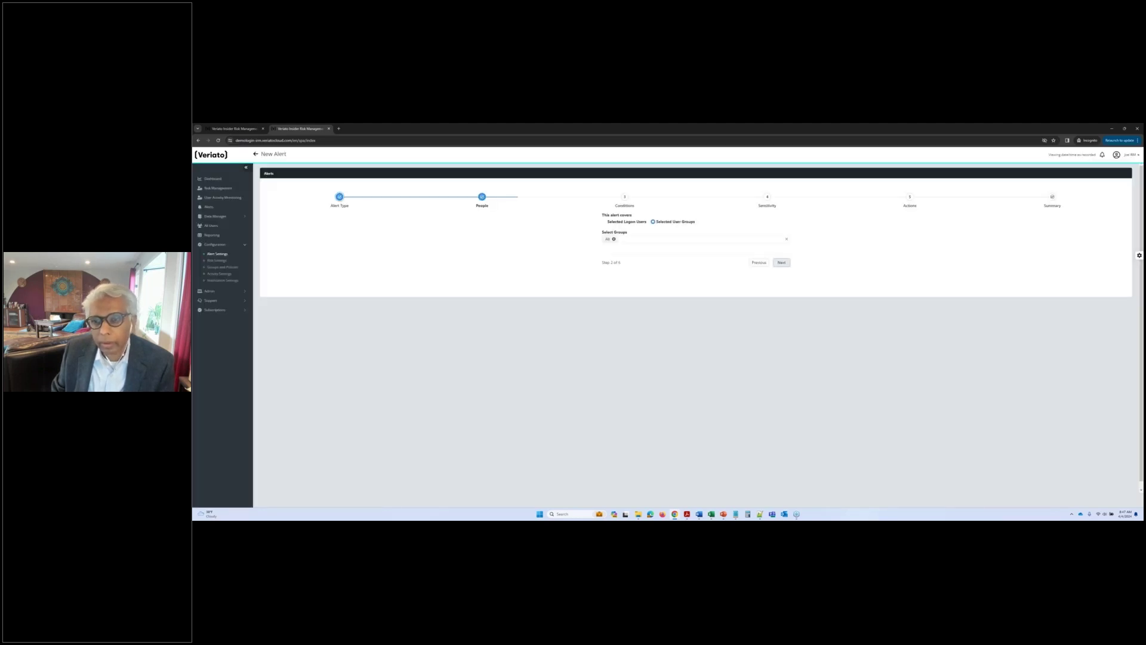
left_click(781, 262)
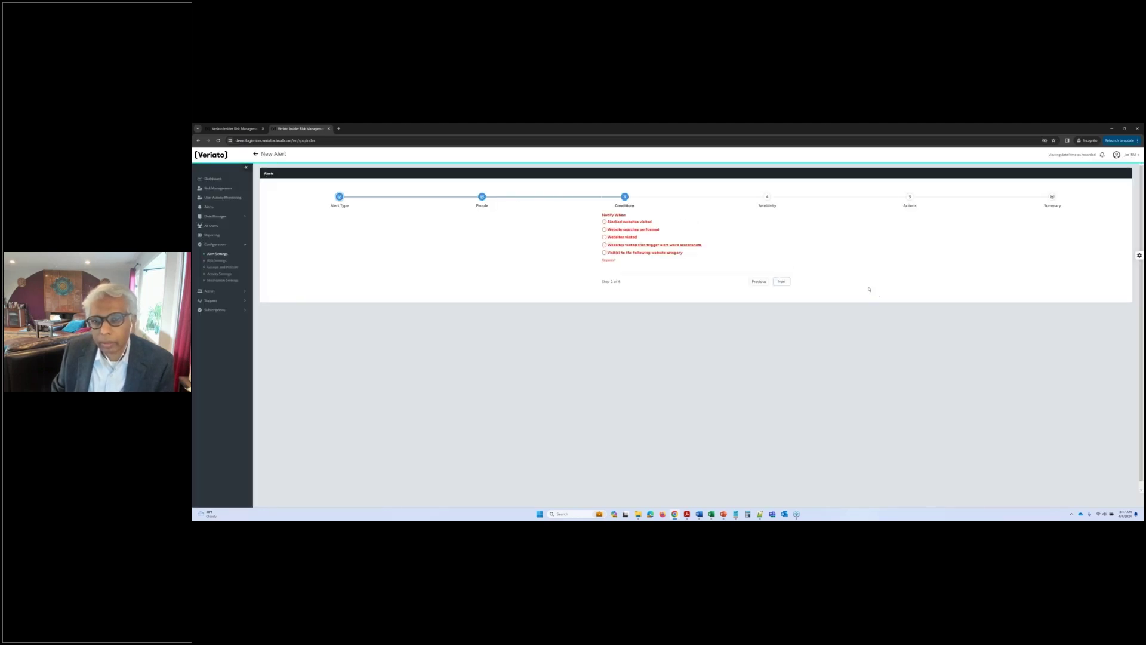
left_click(605, 222)
left_click(783, 275)
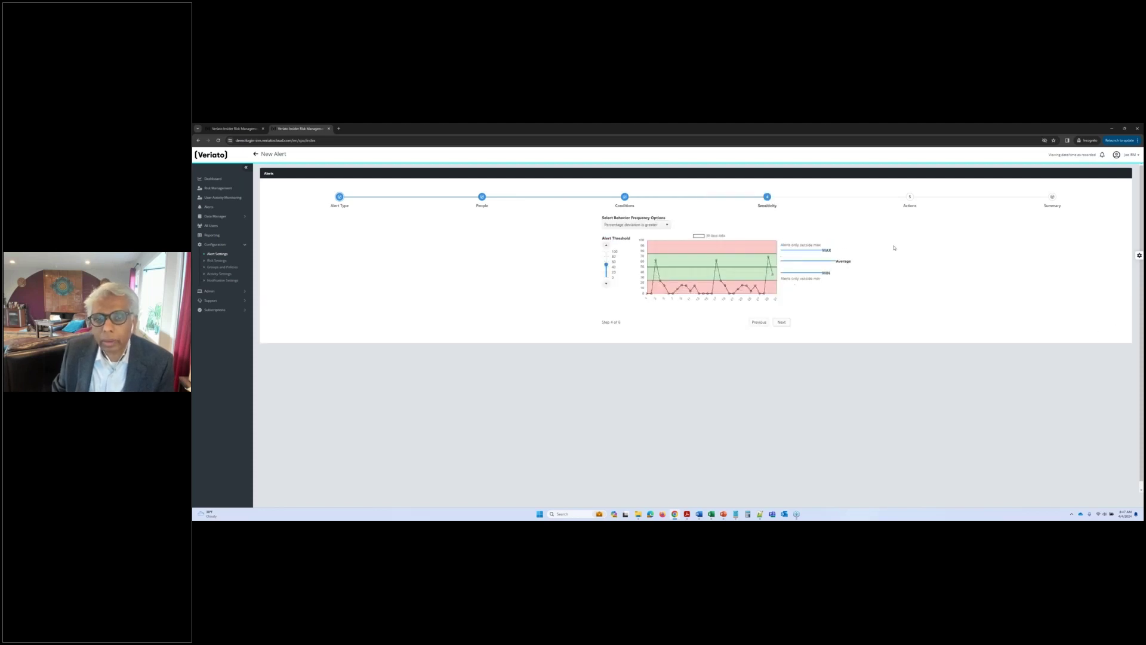
Review the behavior frequency options, keep Percentage deviation is greater, and lower the alert threshold to about 20
left_click(665, 227)
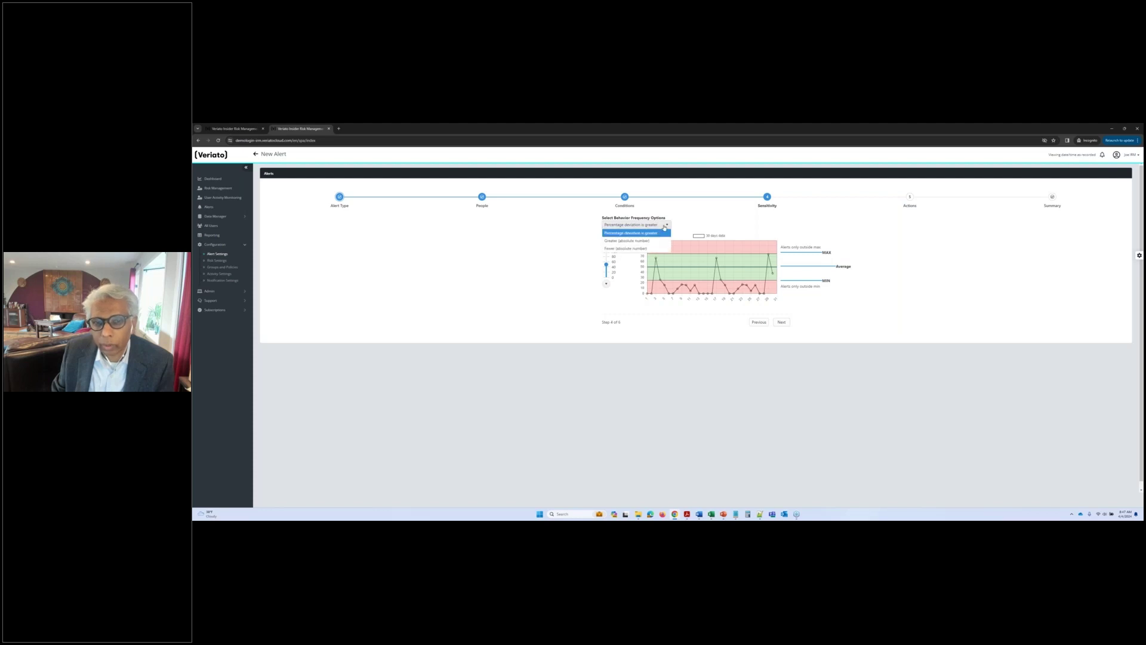
left_click(664, 226)
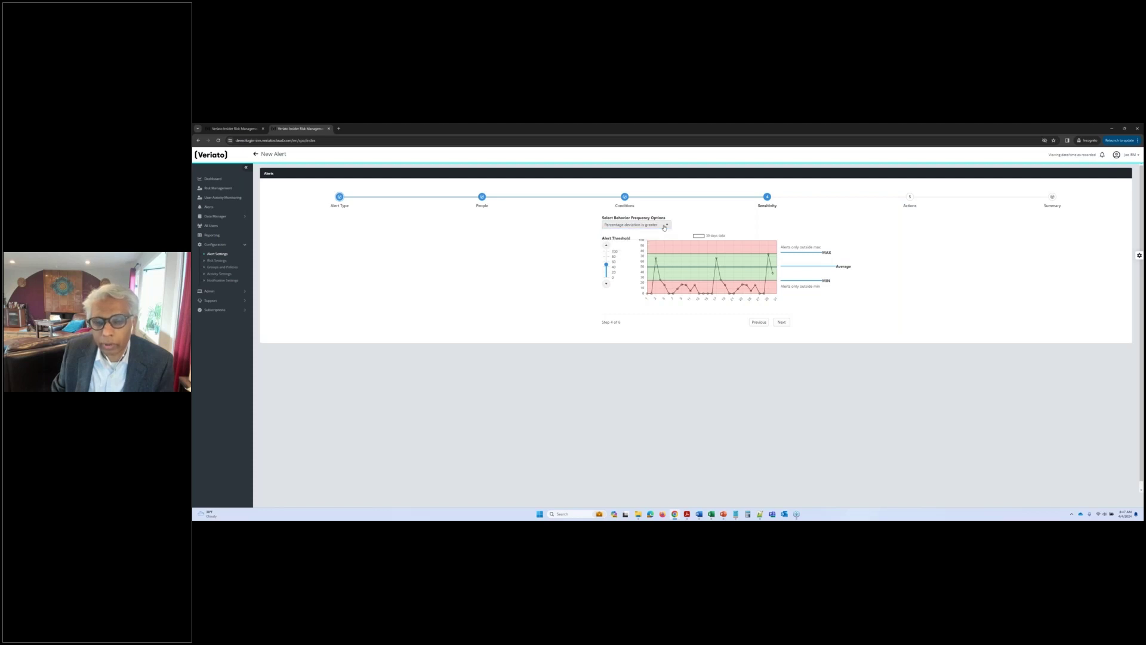
left_click_drag(607, 265, 610, 264)
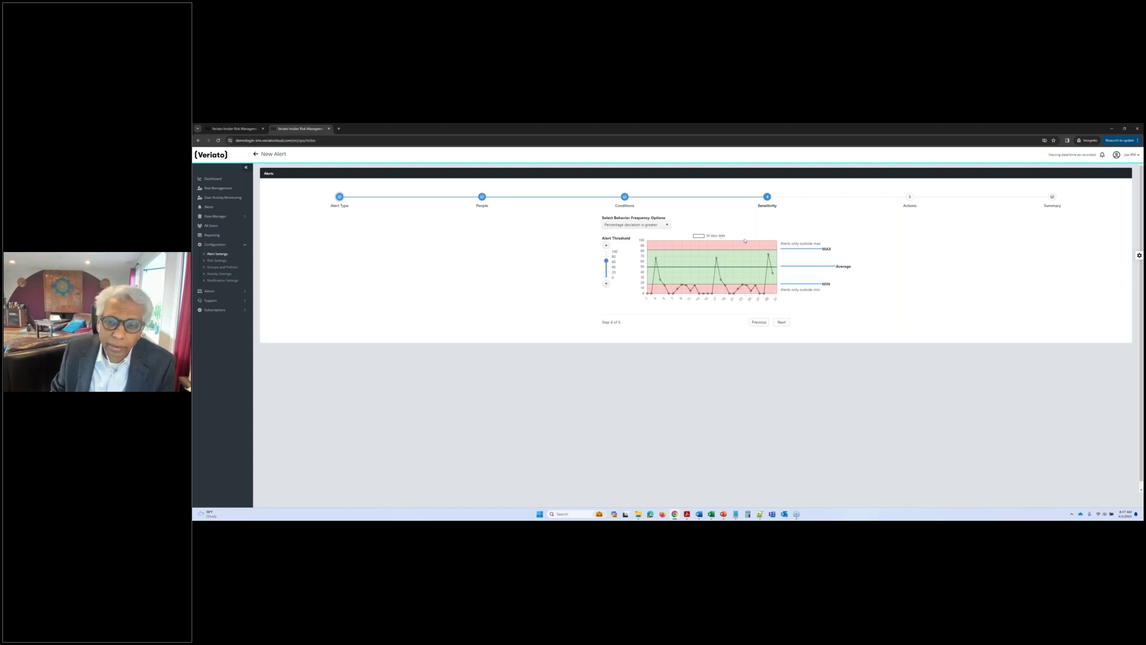
left_click_drag(607, 261, 608, 275)
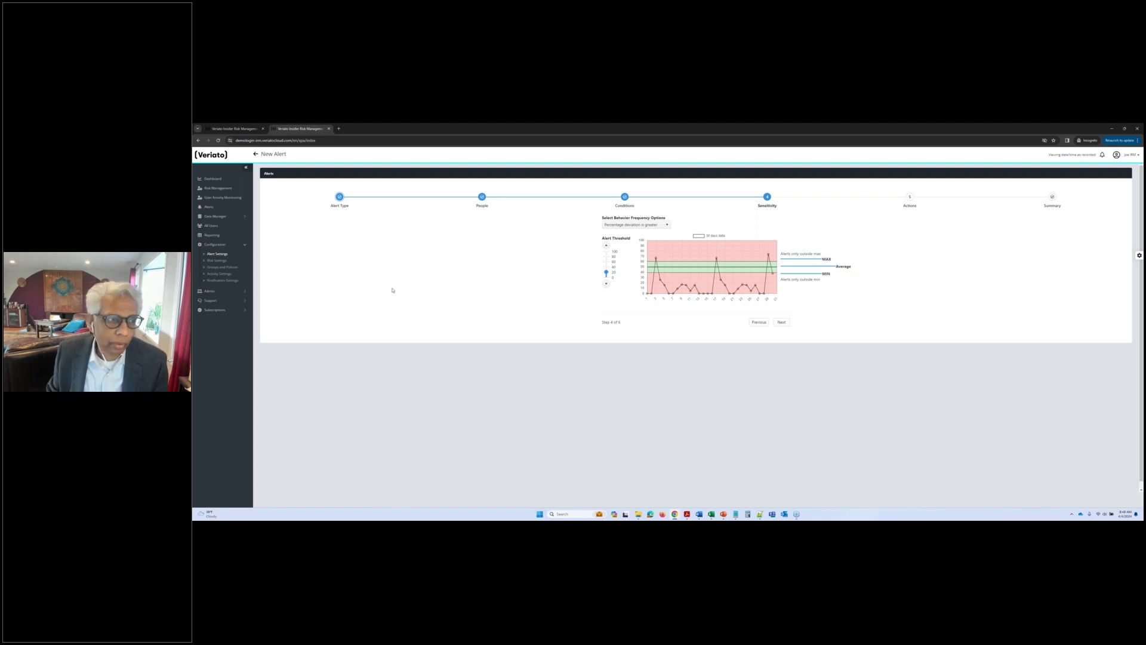
View the risk score thresholds in Risk Settings, and show the Risk Management data for February 15, 2024
left_click(219, 261)
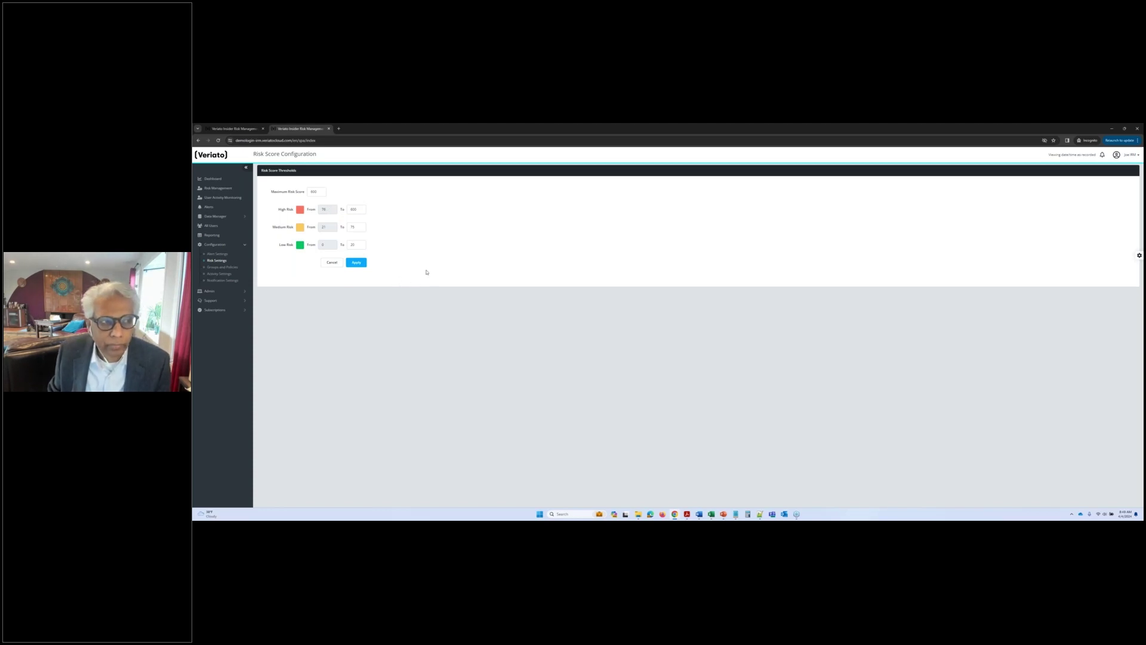
left_click(218, 189)
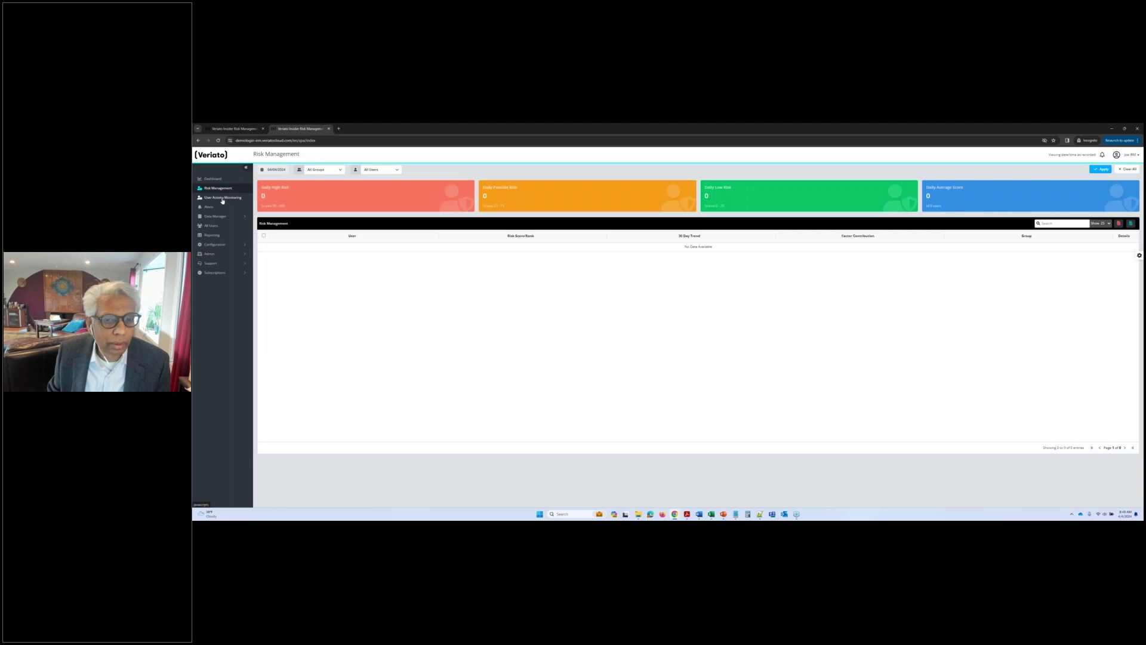
left_click(276, 169)
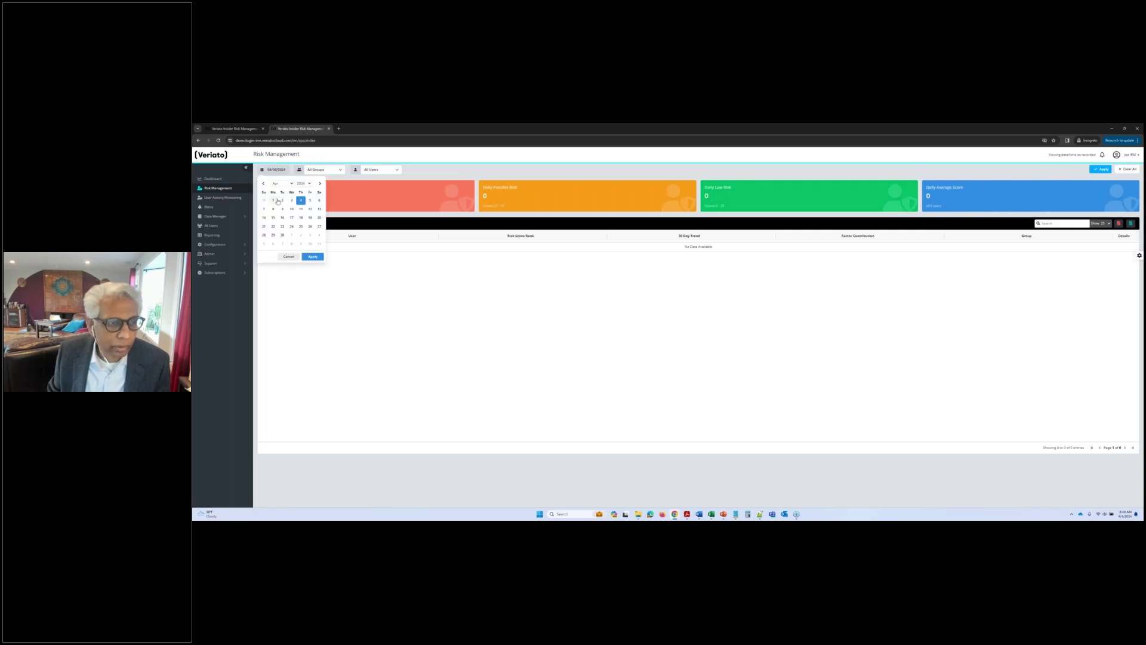
left_click(263, 184)
left_click(263, 183)
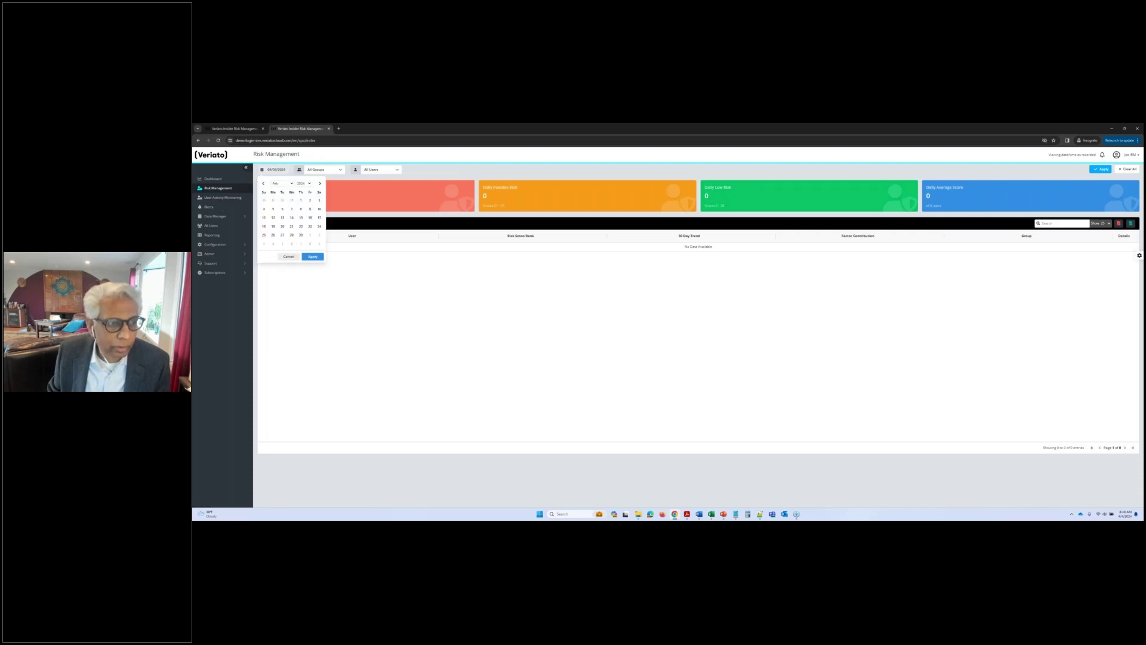
left_click(301, 217)
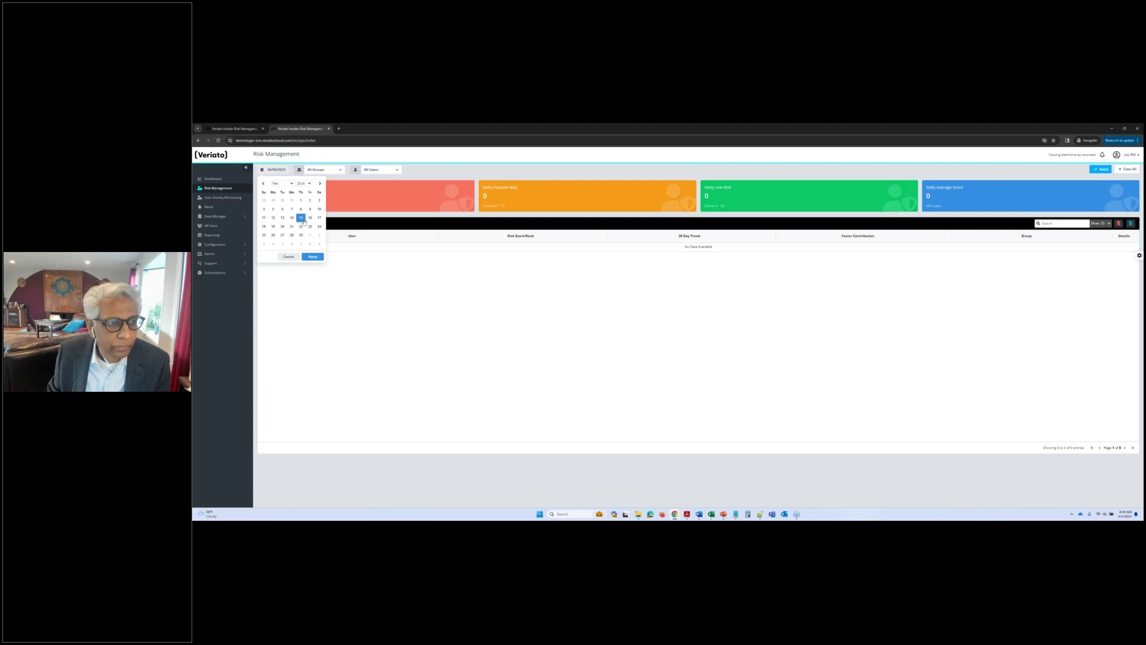
left_click(313, 257)
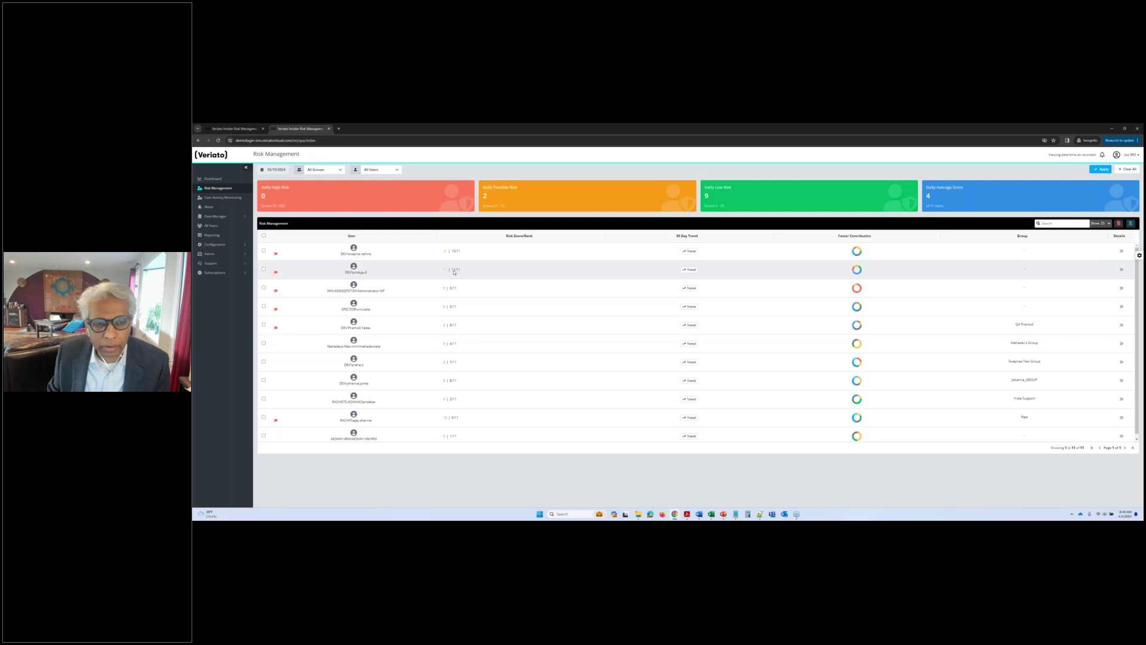
Examine the 30-day risk trend of the second listed user and open that user's risk details
left_click(689, 269)
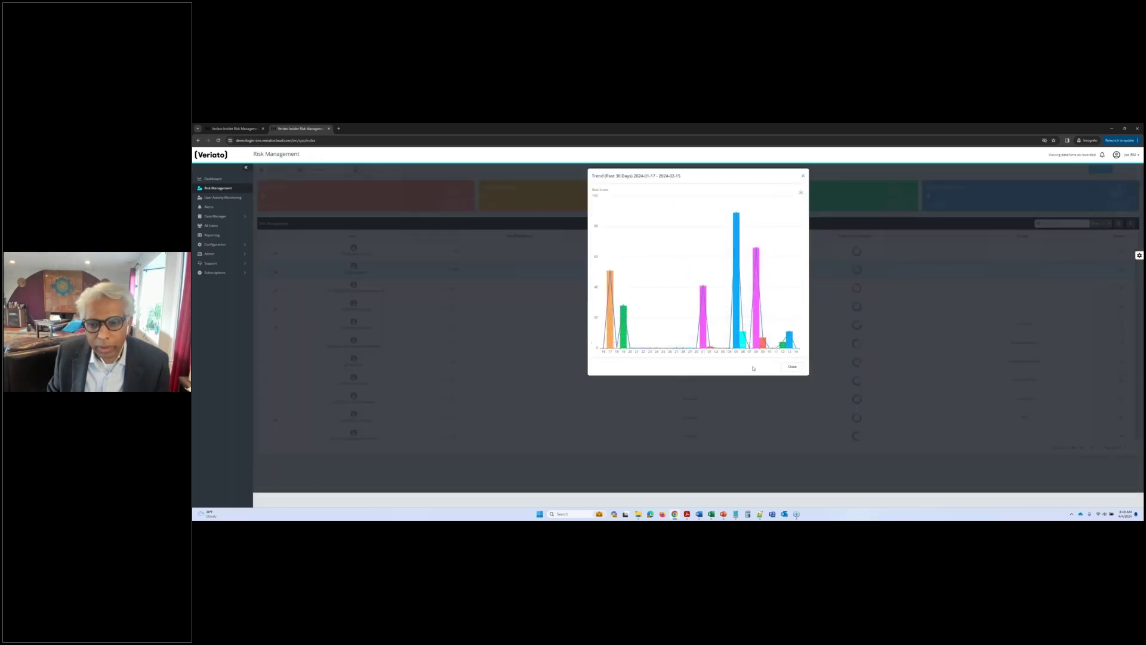
left_click(801, 367)
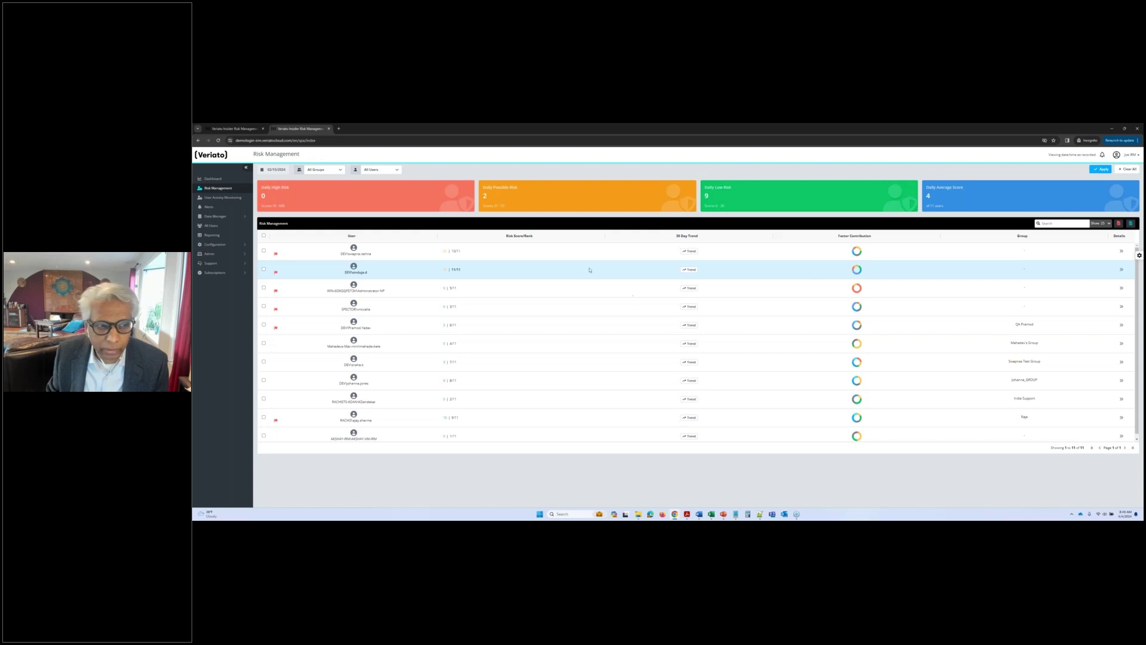
left_click(1122, 272)
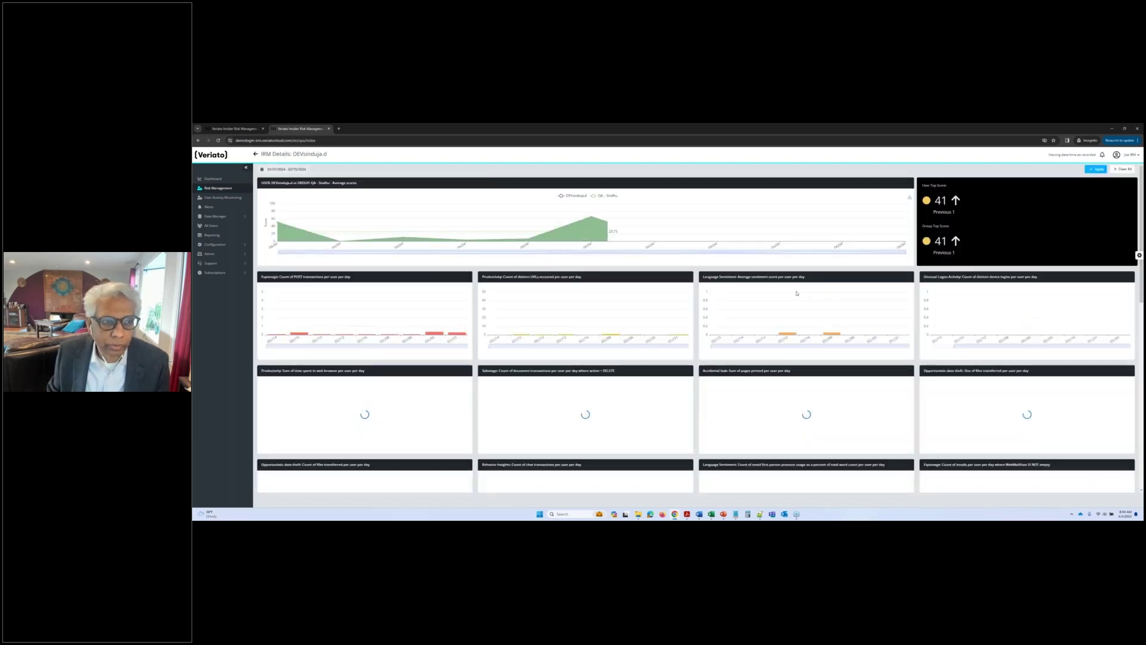